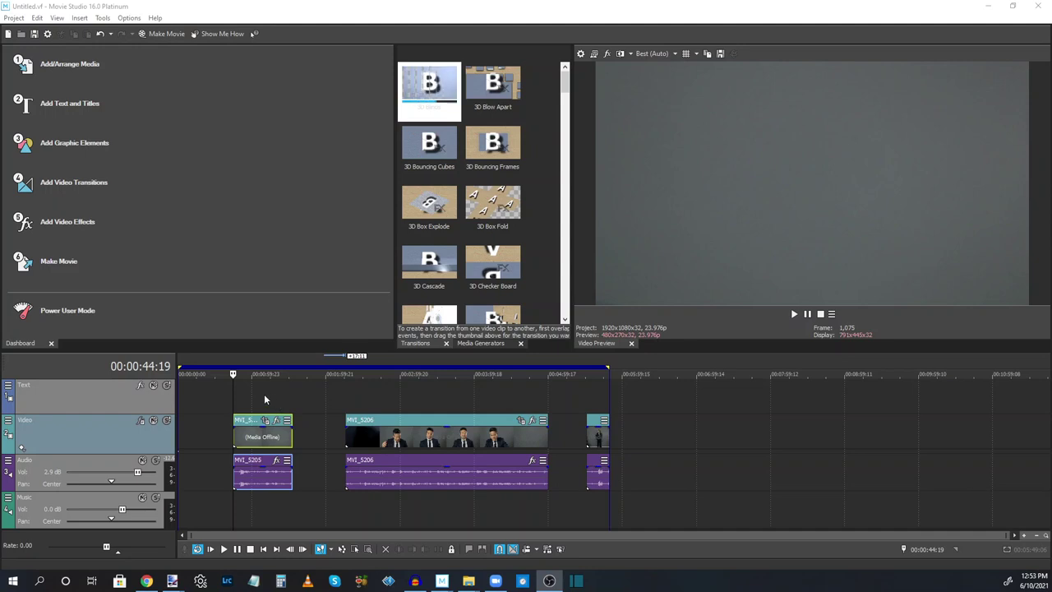
click(264, 398)
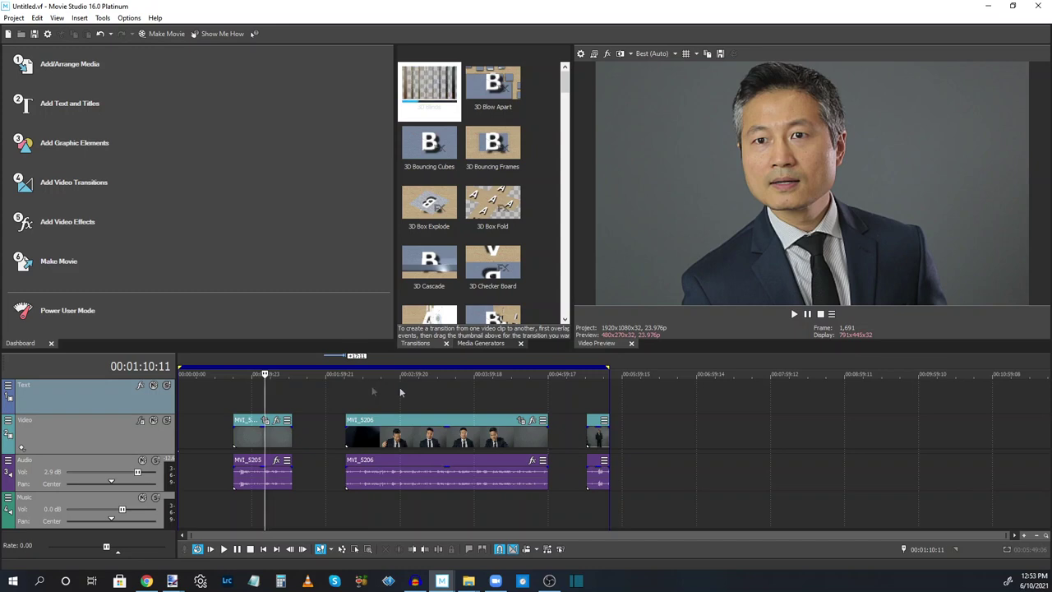
click(447, 390)
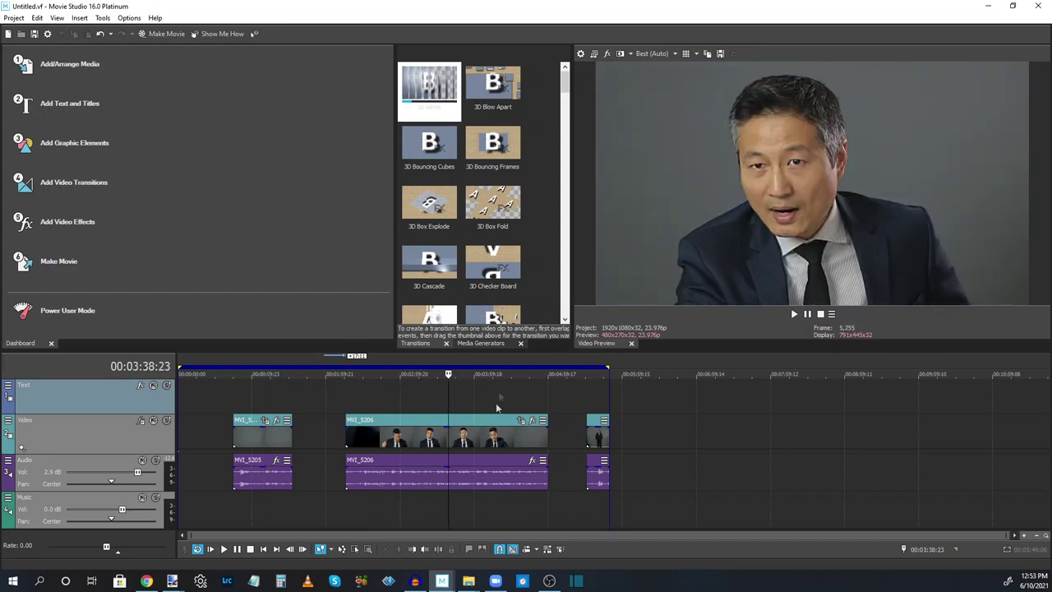
click(601, 392)
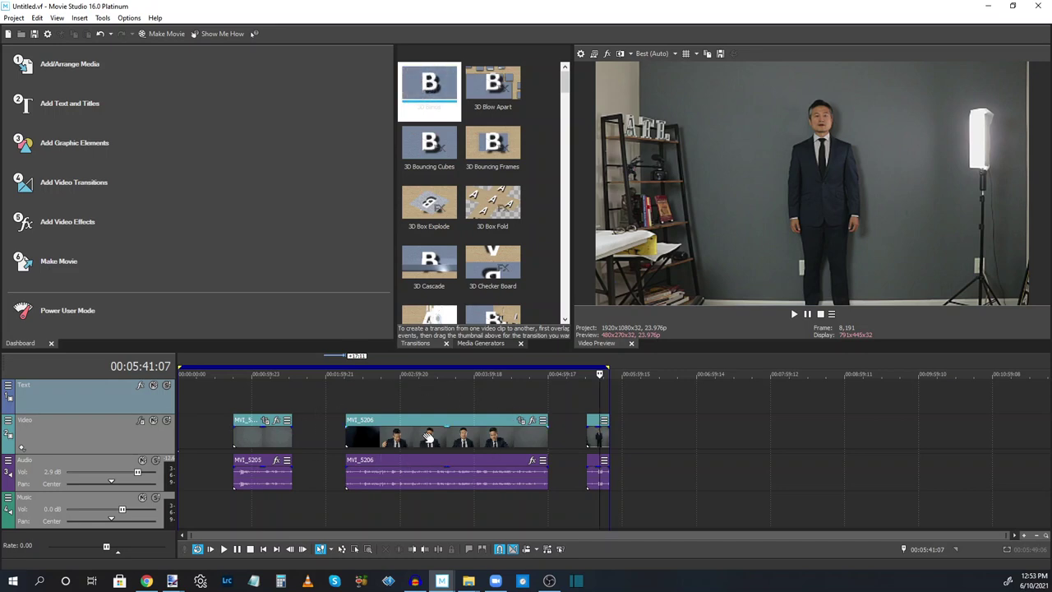
click(222, 403)
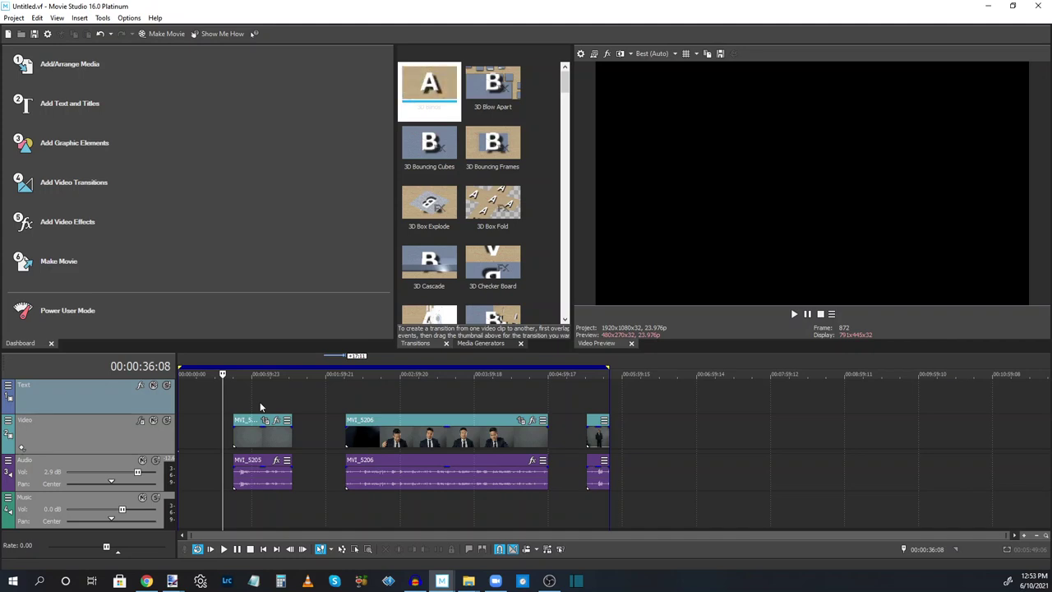
click(233, 399)
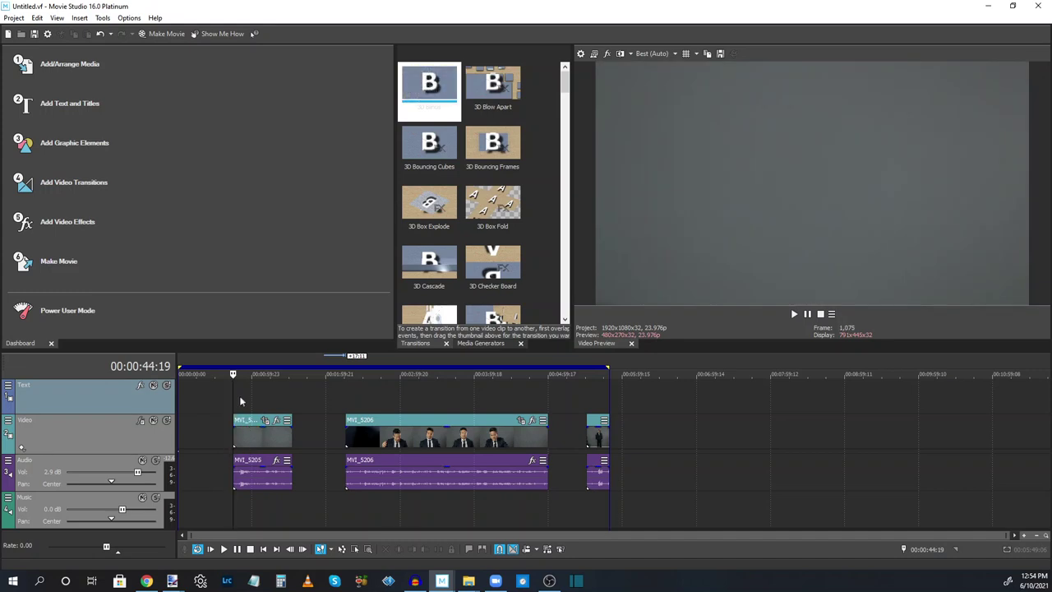
click(240, 398)
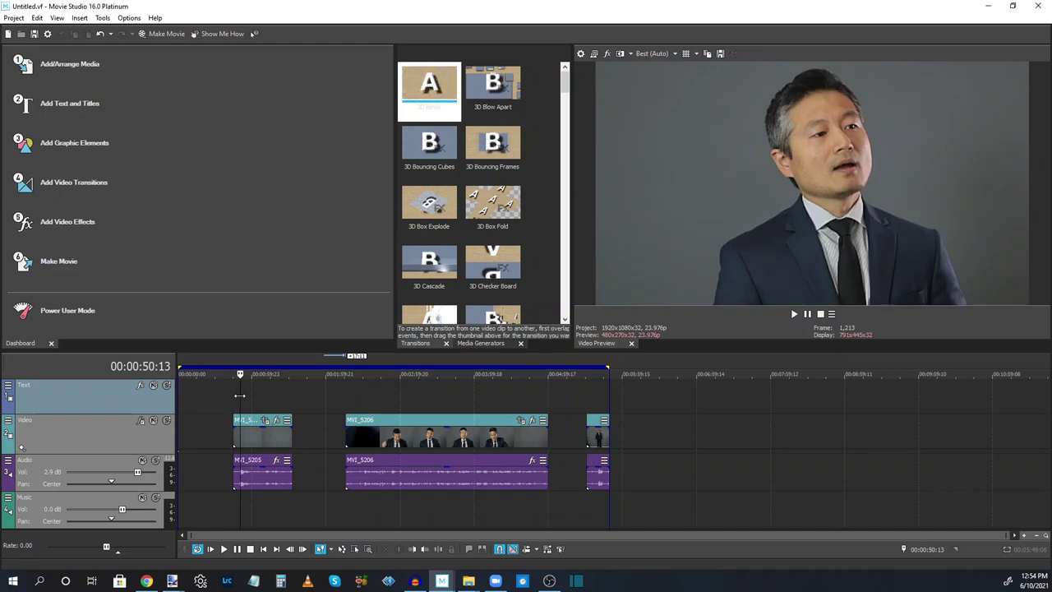
click(238, 396)
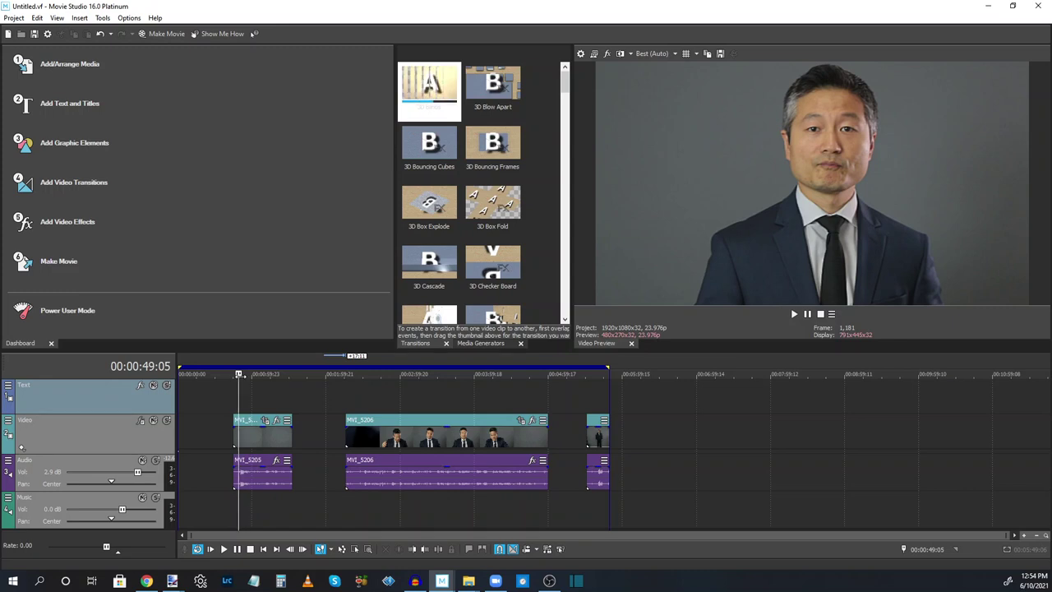
key(space)
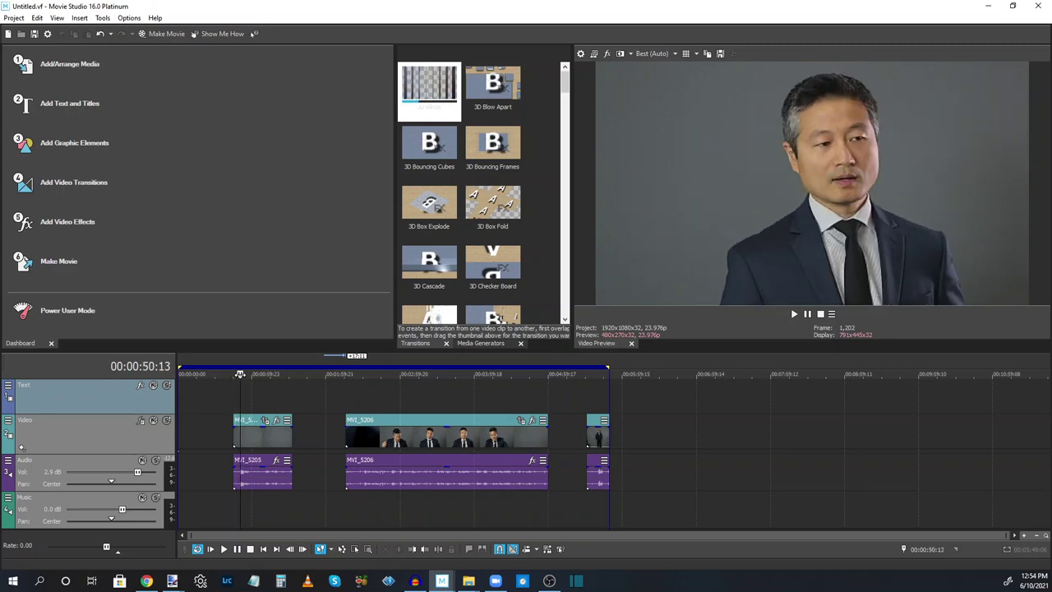
key(space)
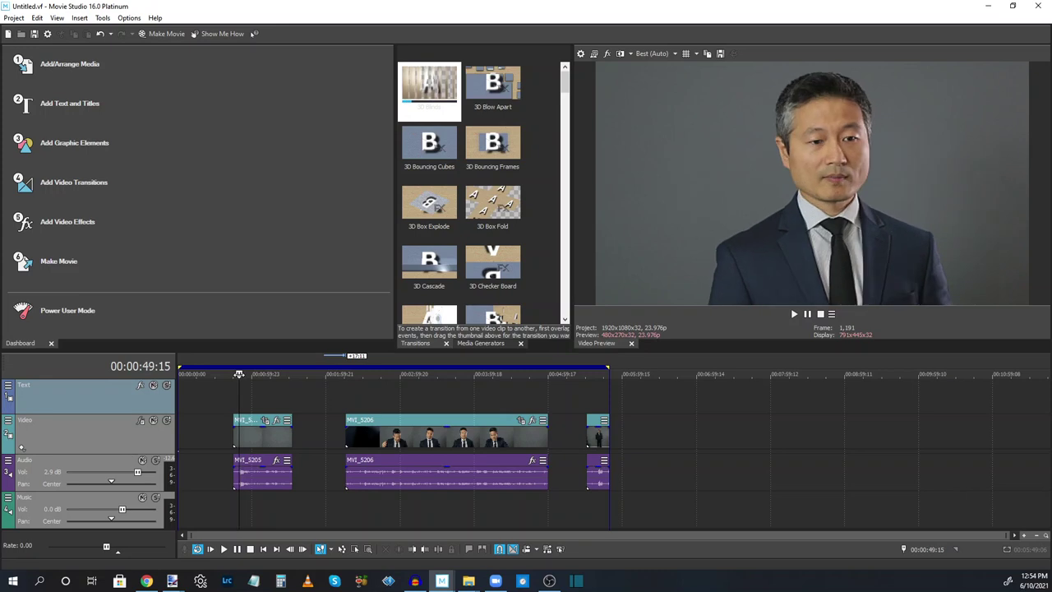
key(space)
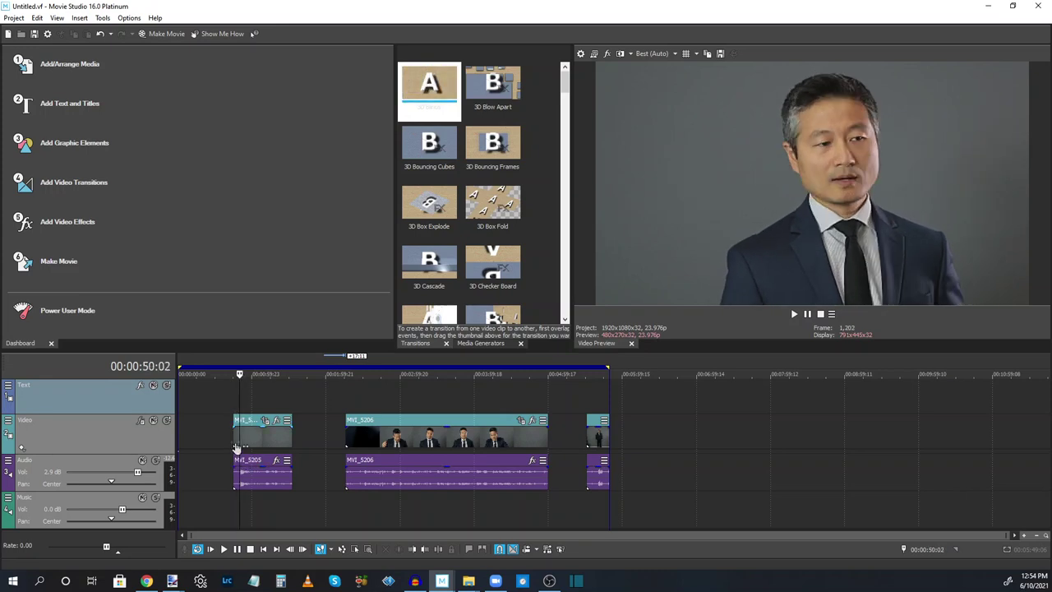
drag(236, 448, 241, 429)
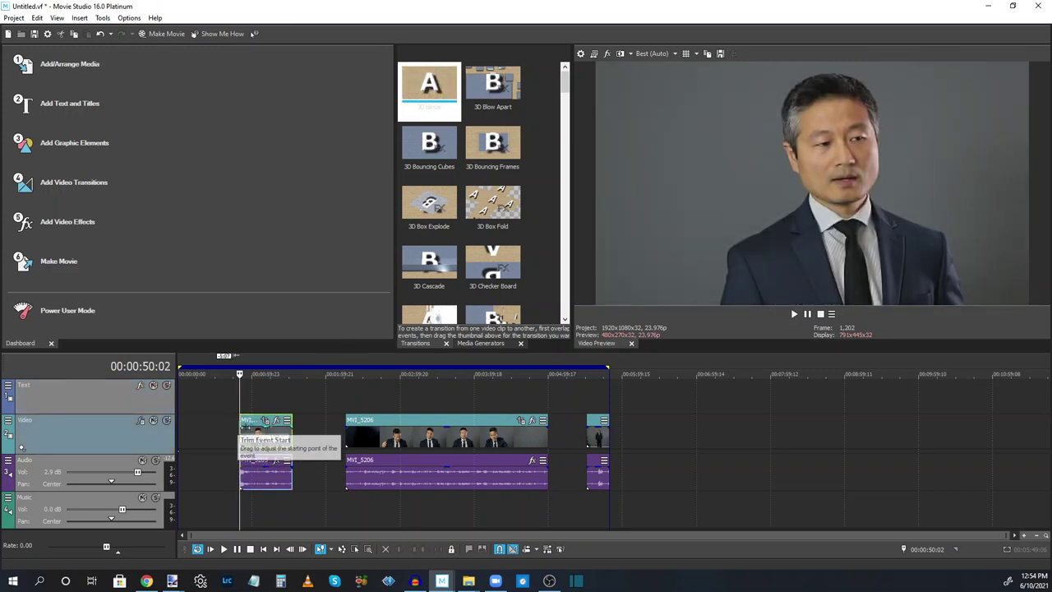
Preview the first MVI_5205 clip and trim its ending at 1:29
click(794, 314)
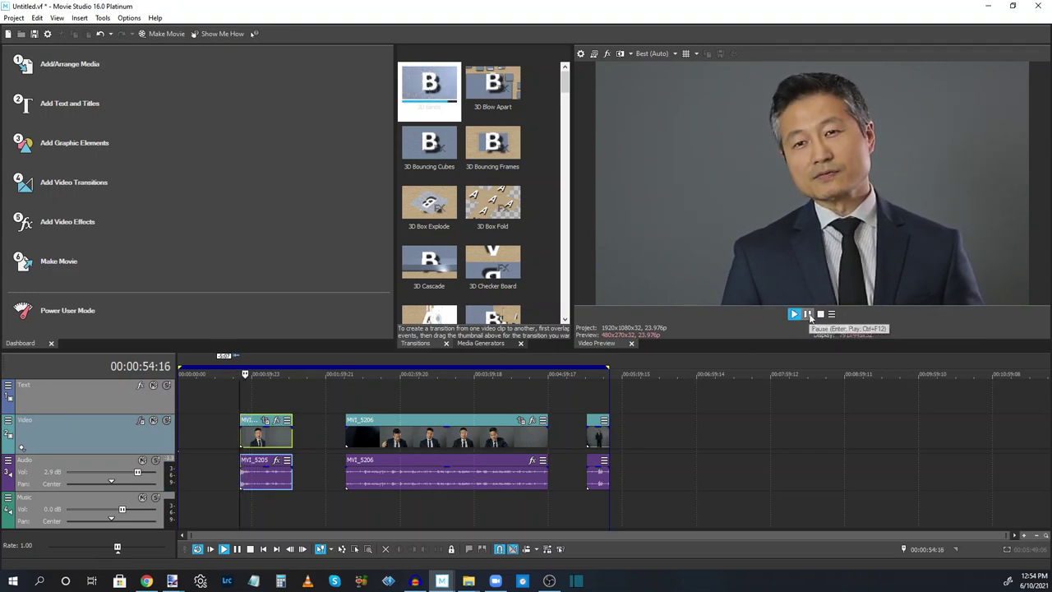
click(808, 315)
click(285, 394)
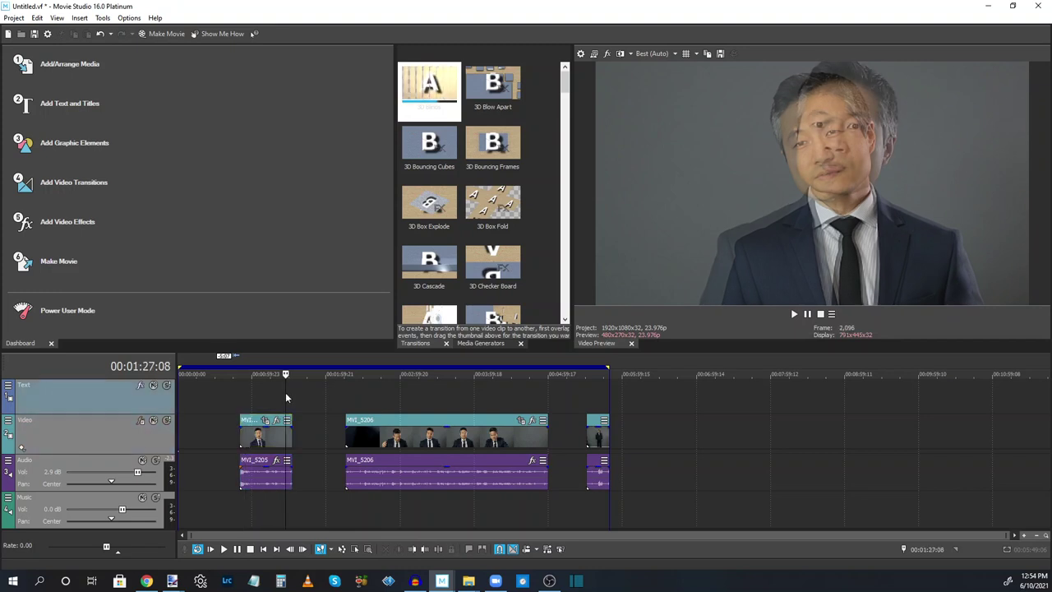
click(793, 315)
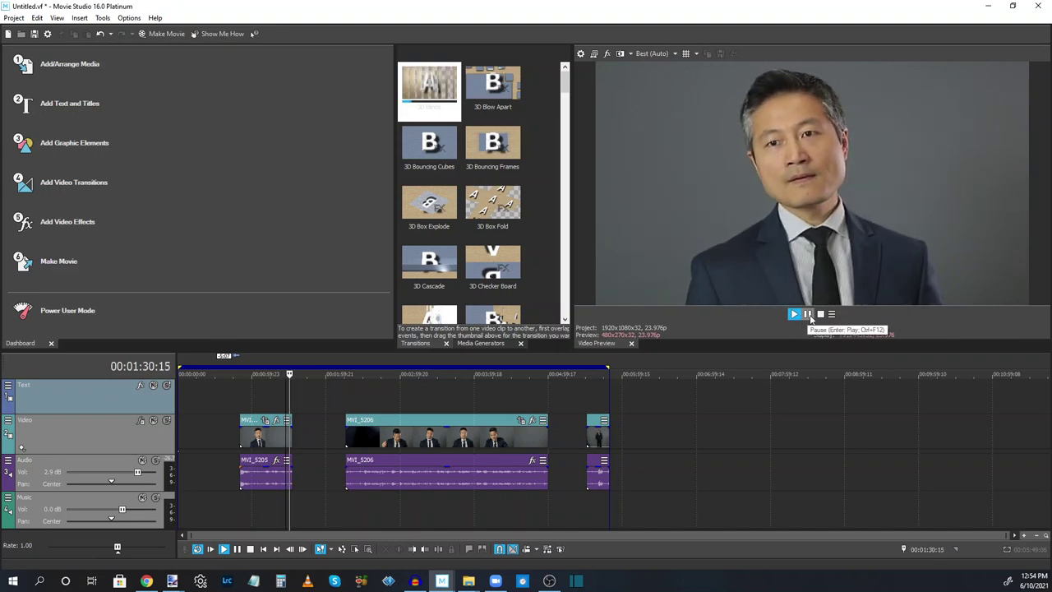
click(809, 316)
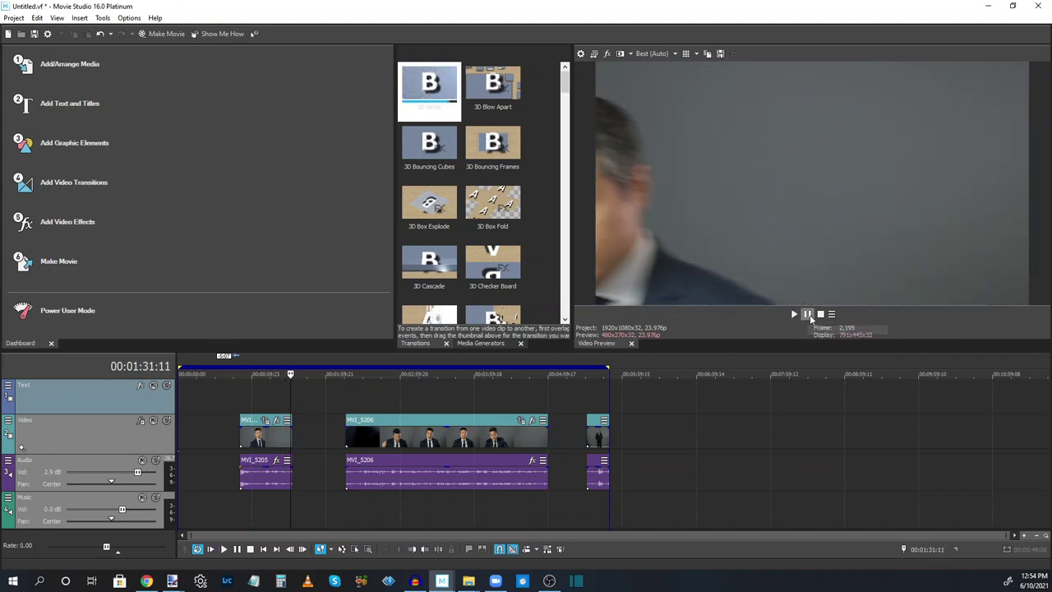
click(288, 378)
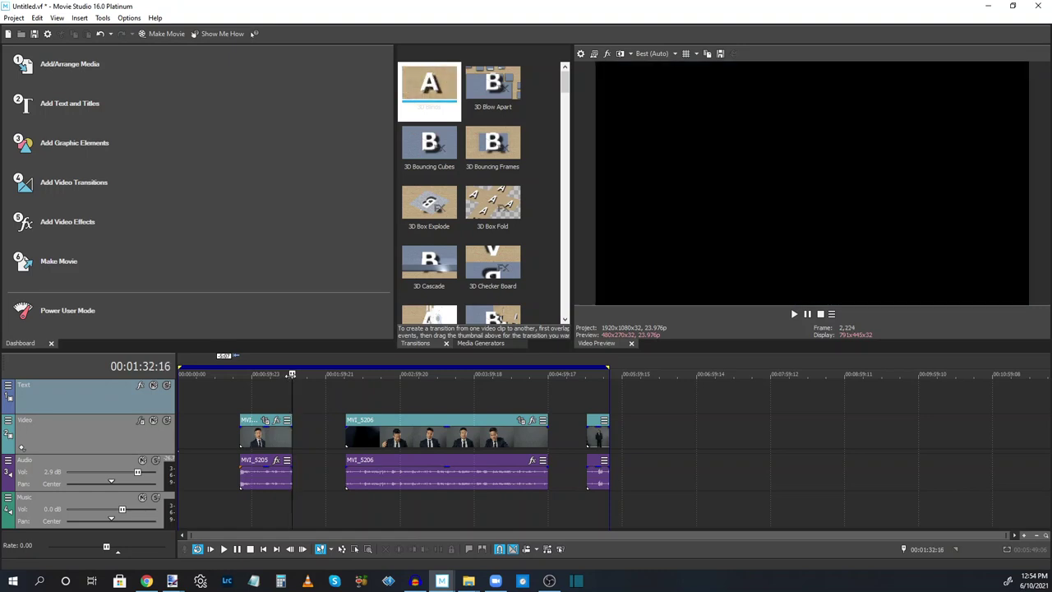
drag(292, 441, 288, 440)
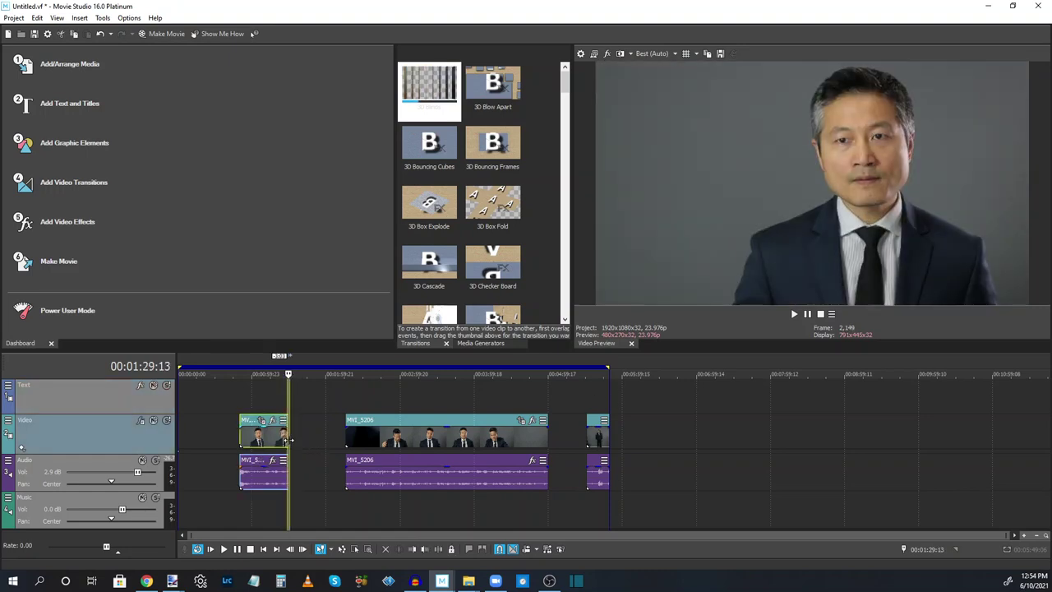
Play back from 1:20 to check the first clip's new ending
click(277, 410)
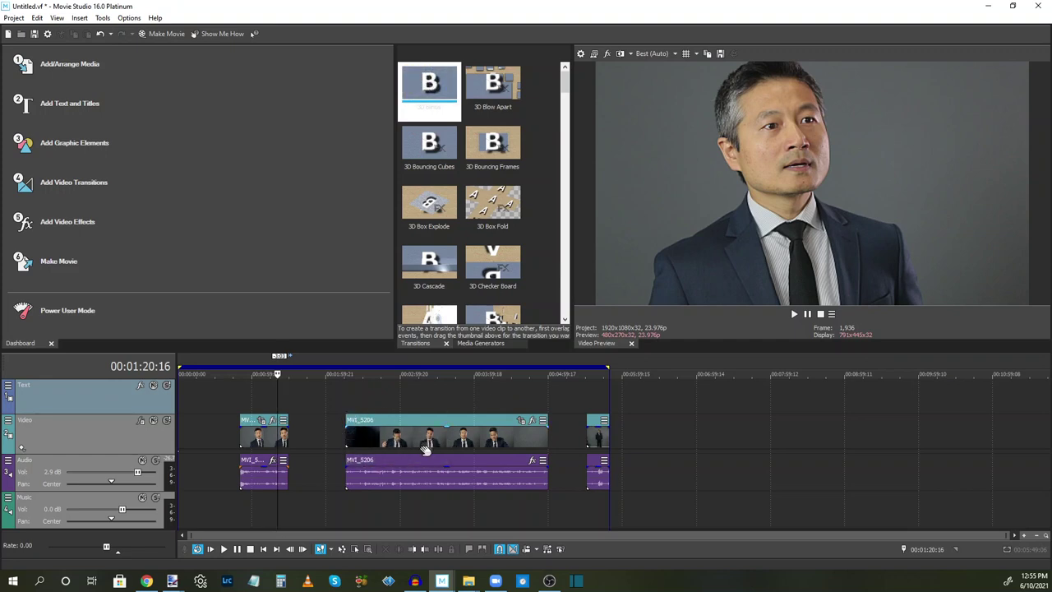
click(794, 317)
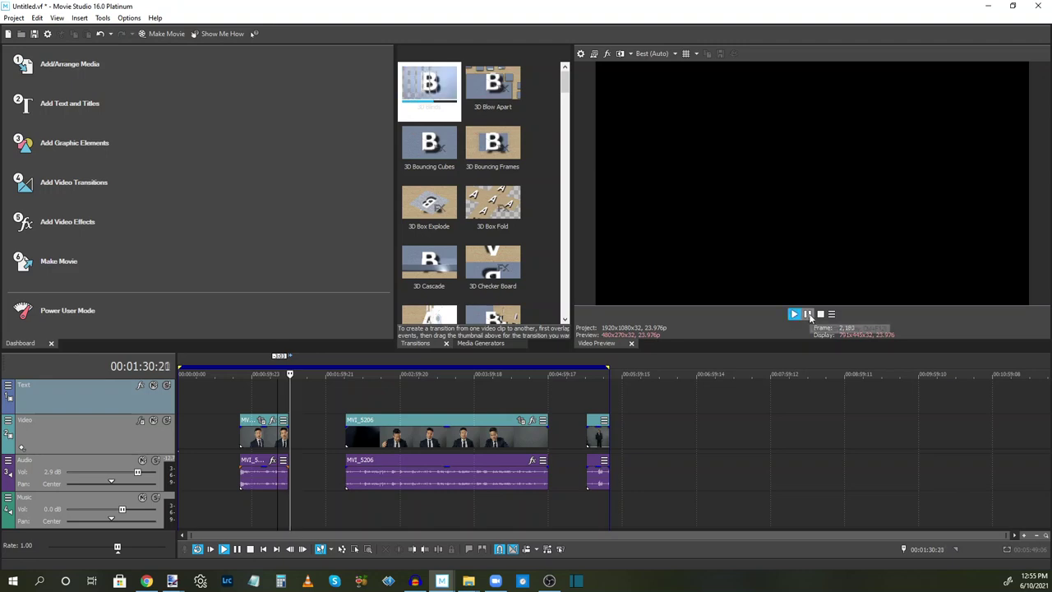
click(807, 314)
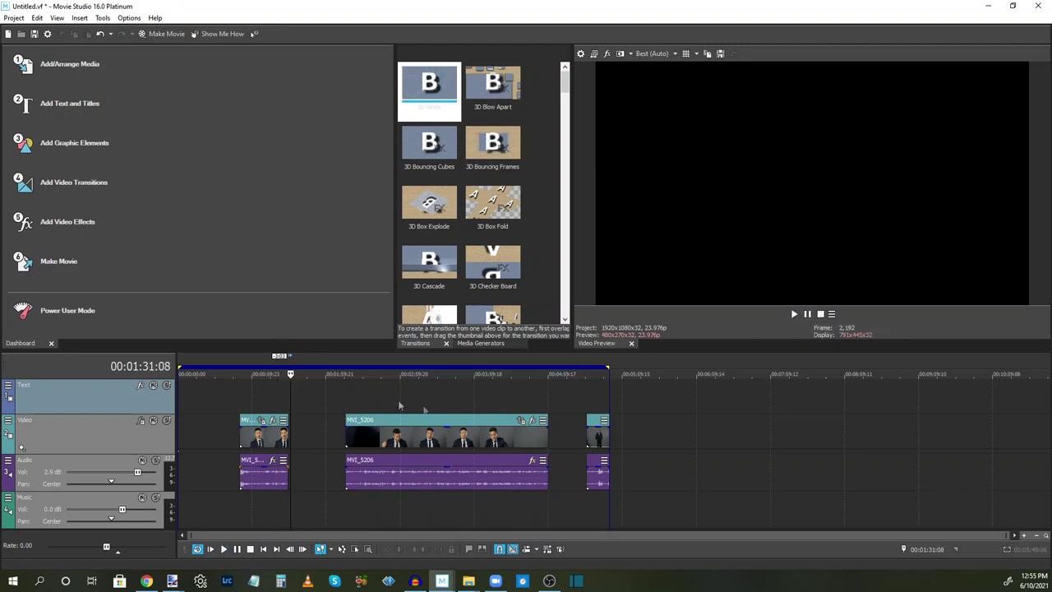
Find where the MVI_5206 take begins and trim its opening up to 2:59
click(352, 400)
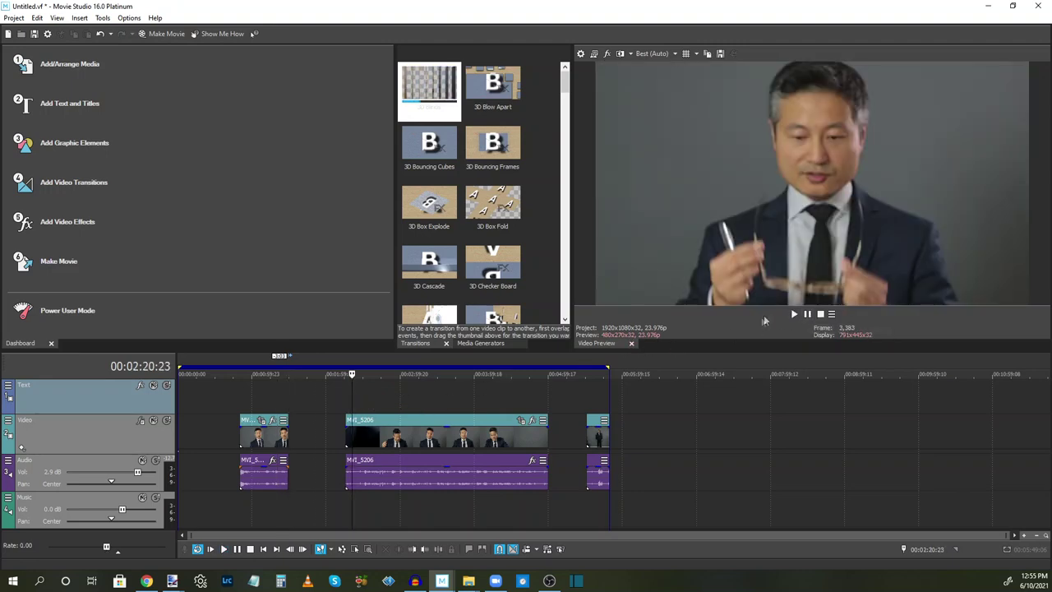
click(794, 314)
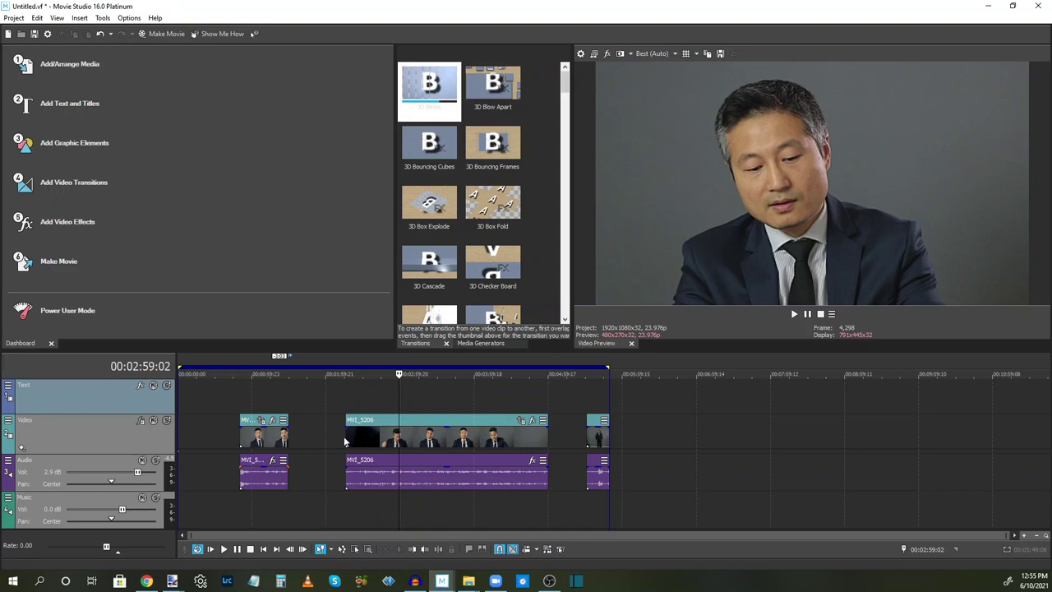
drag(345, 441, 399, 442)
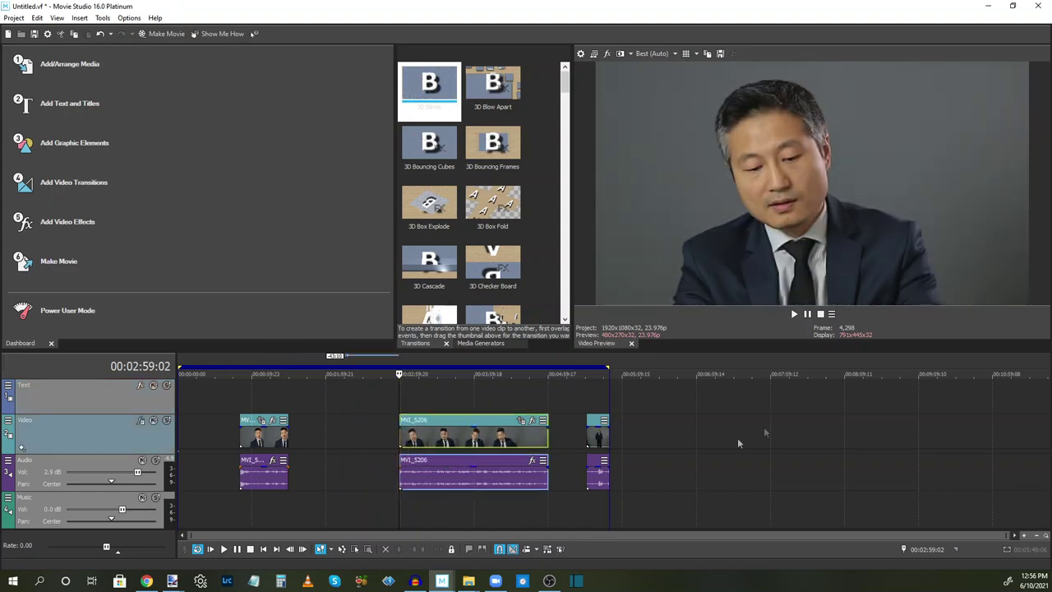
Play the trimmed MVI_5206 from its start, then its ending, stopping at 4:54
click(796, 315)
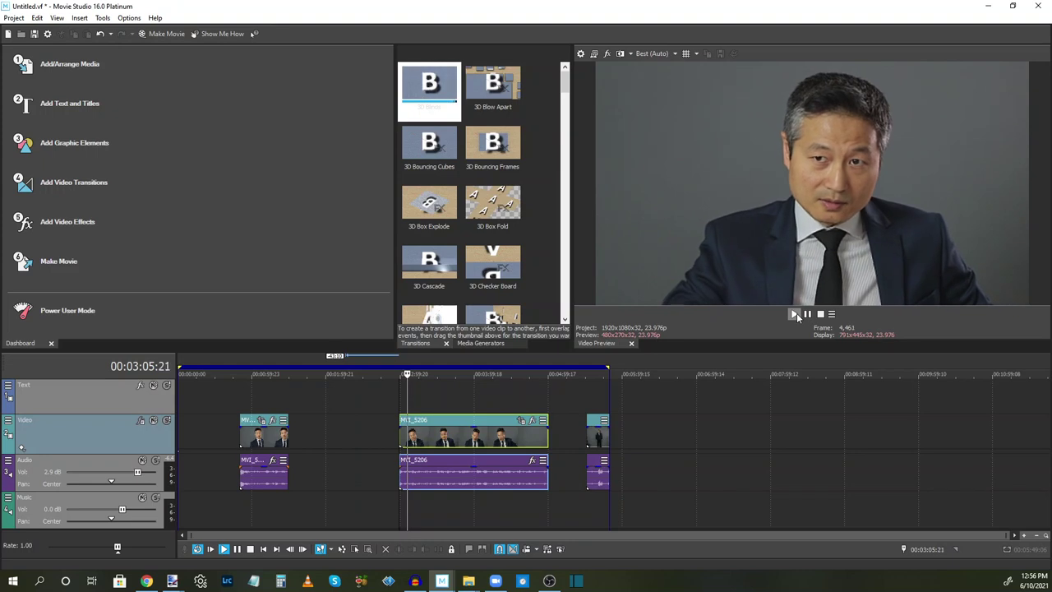
click(807, 315)
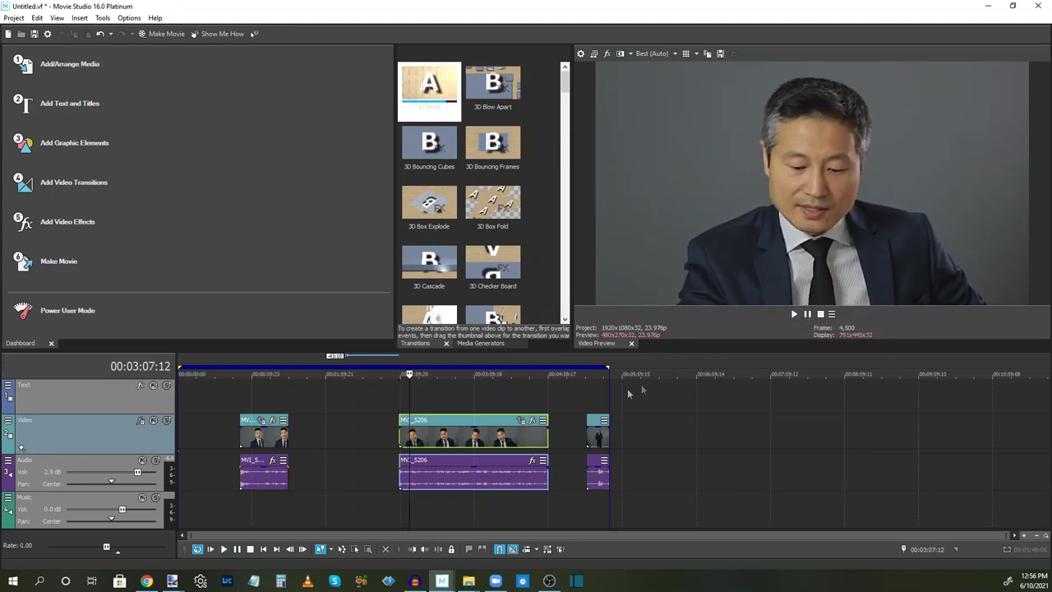
click(526, 392)
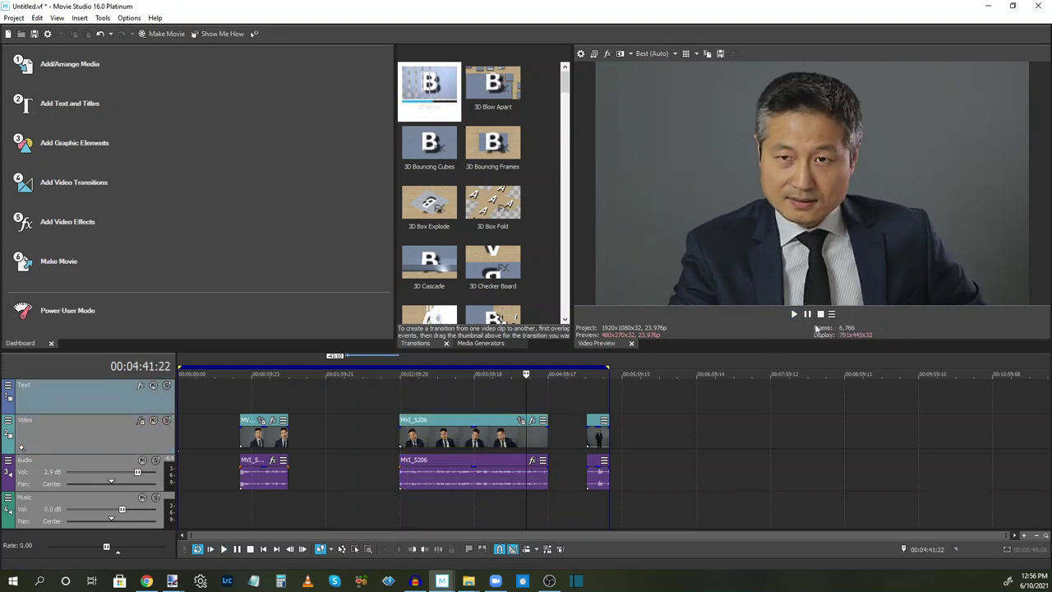
click(794, 315)
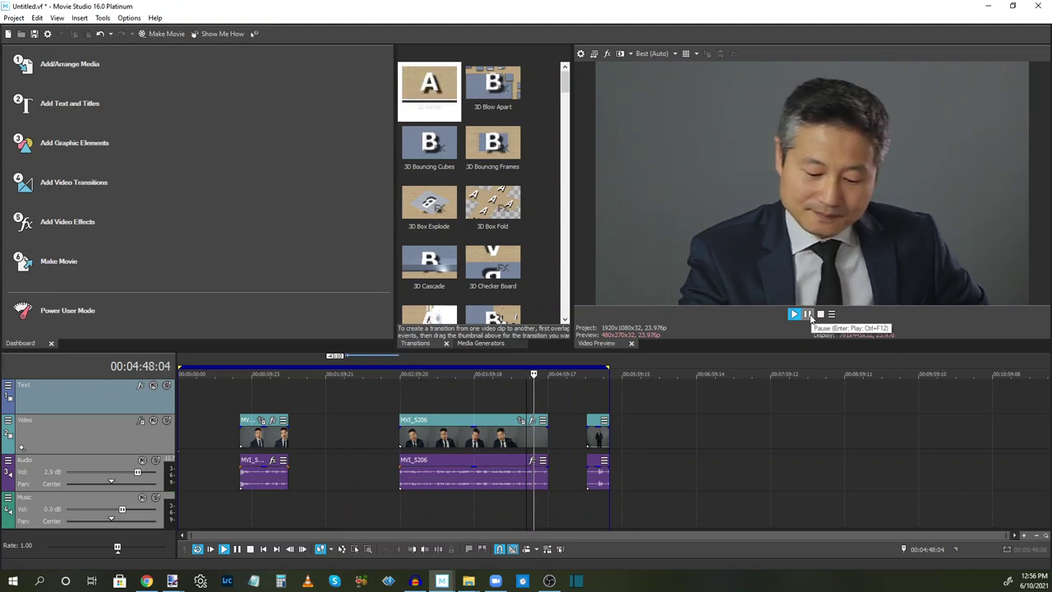
click(810, 319)
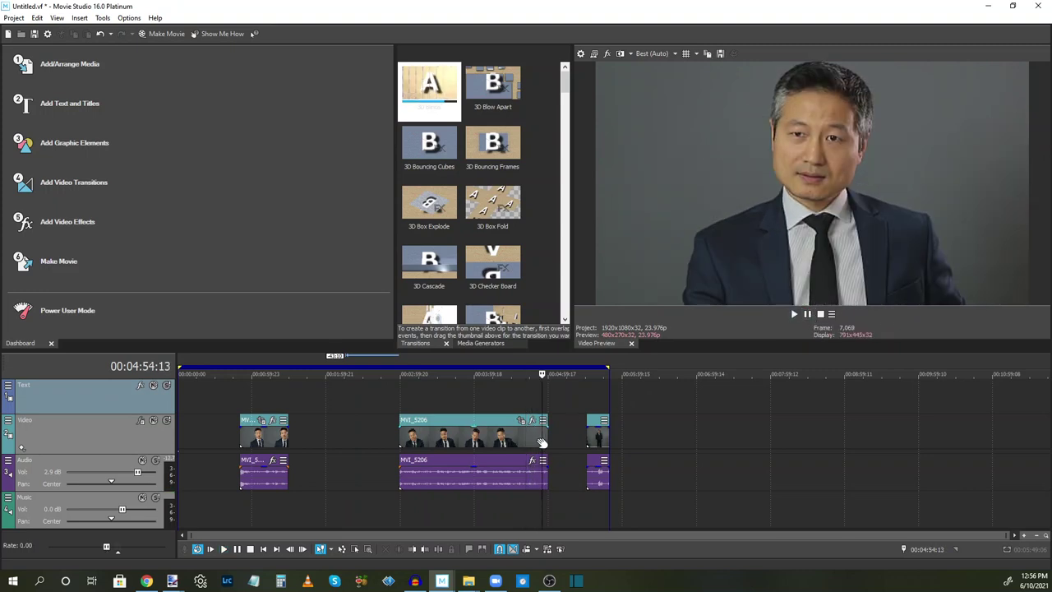
Trim MVI_5206's end at 4:54, then open Pan/Crop for the short MVI_5207 clip
drag(544, 438, 541, 438)
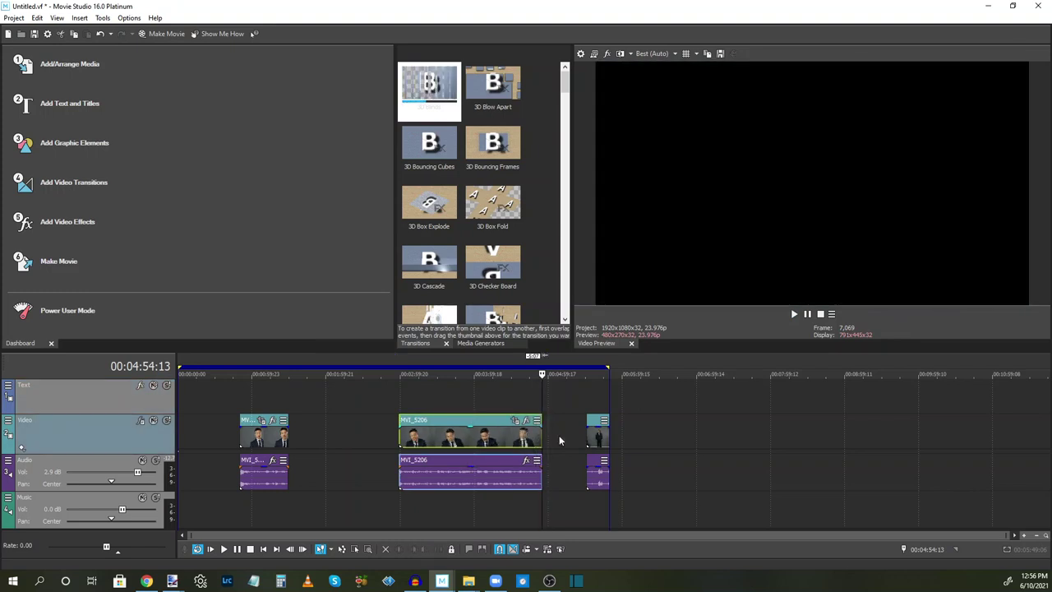
click(595, 441)
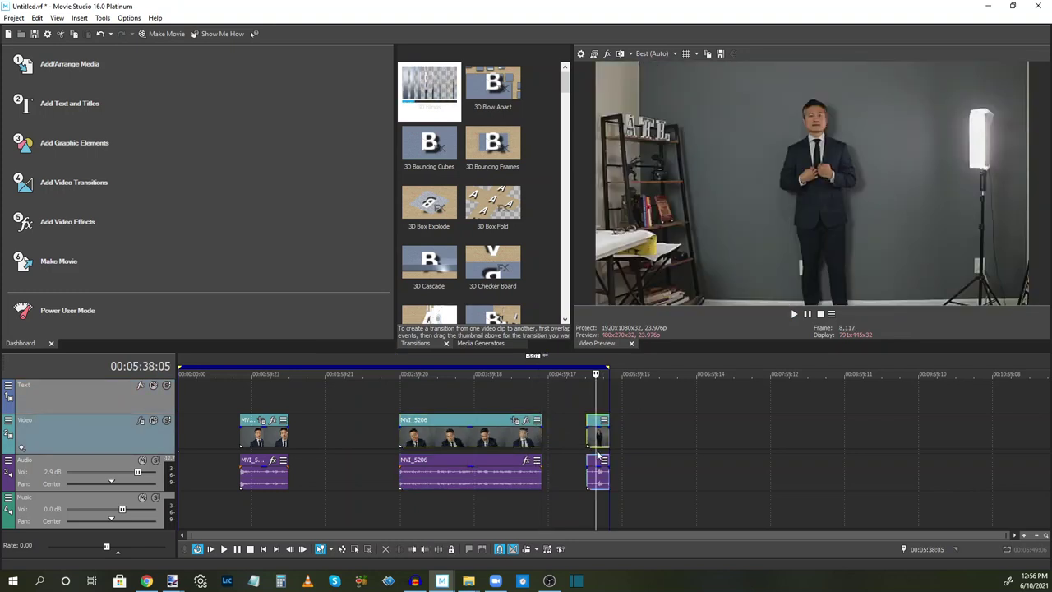
scroll(598, 454, up, 1)
scroll(598, 454, up, 2)
click(618, 439)
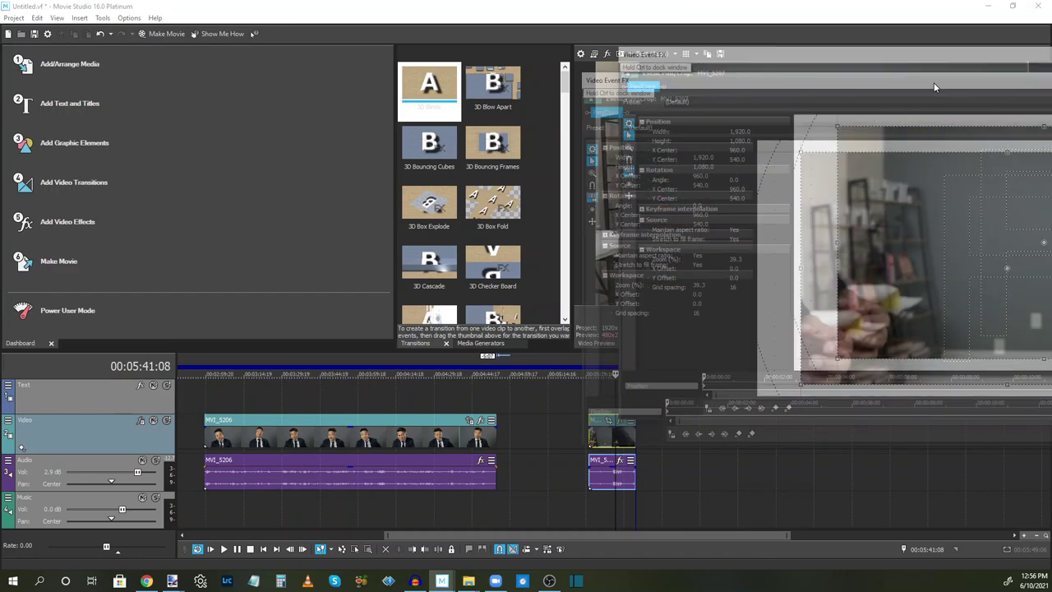
drag(933, 82, 650, 94)
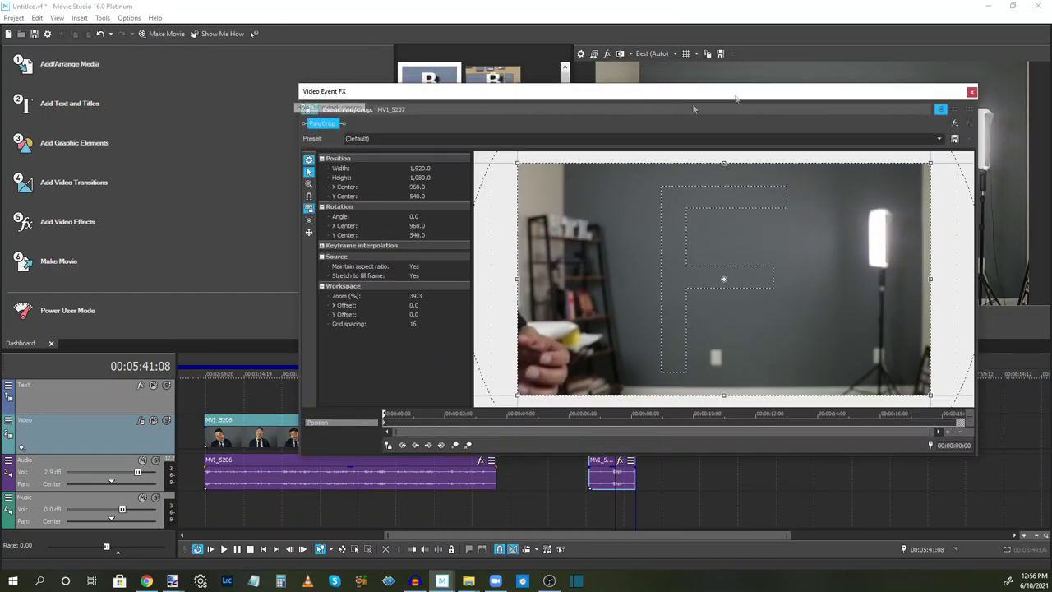
Crop MVI_5207's top, left and right to a narrow 567×945 frame around the actor
drag(728, 99, 442, 134)
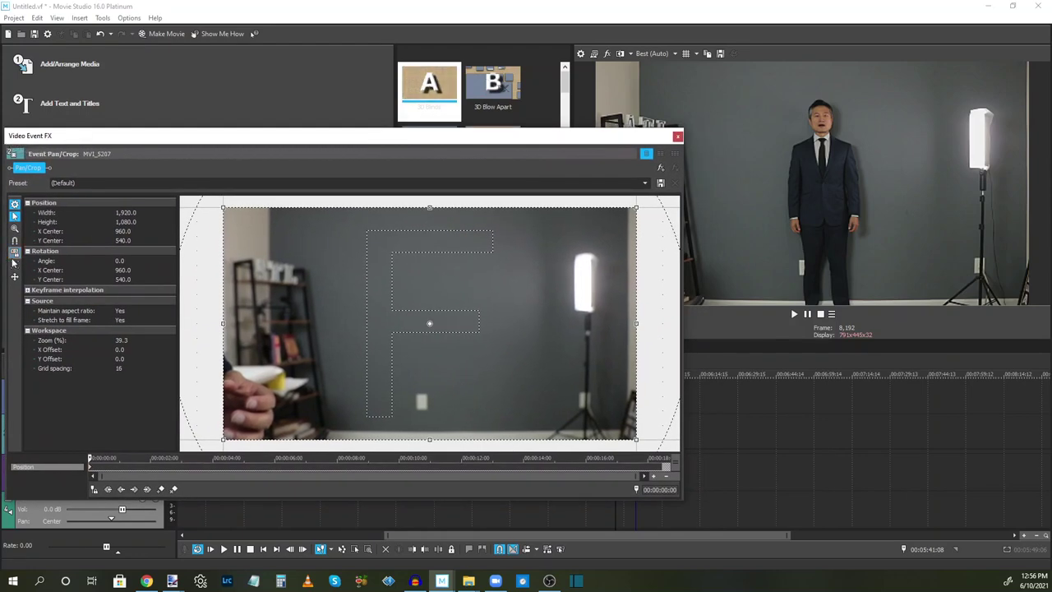
drag(427, 208, 418, 236)
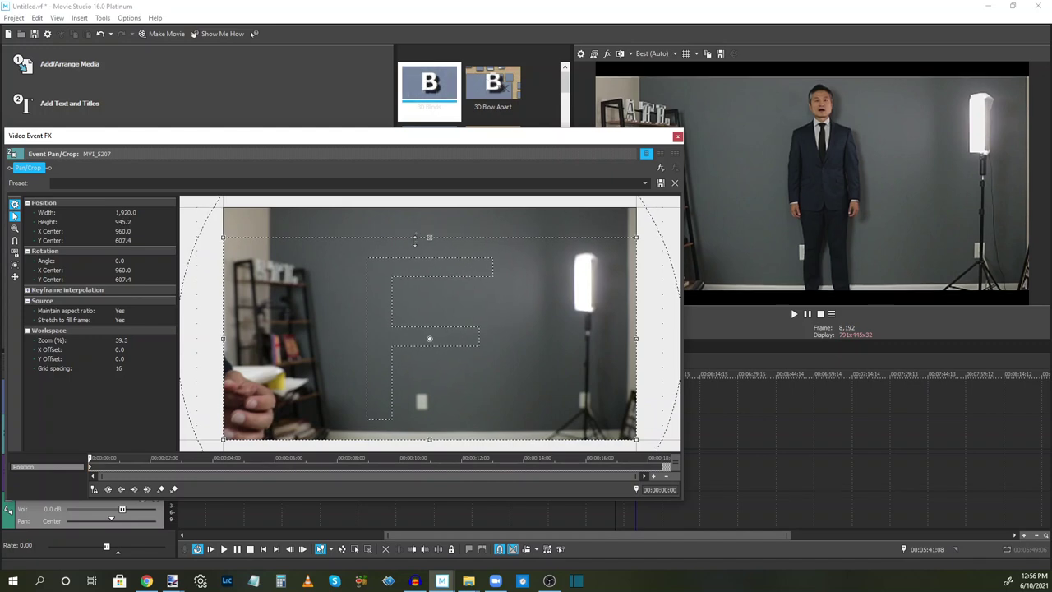
drag(223, 337, 378, 345)
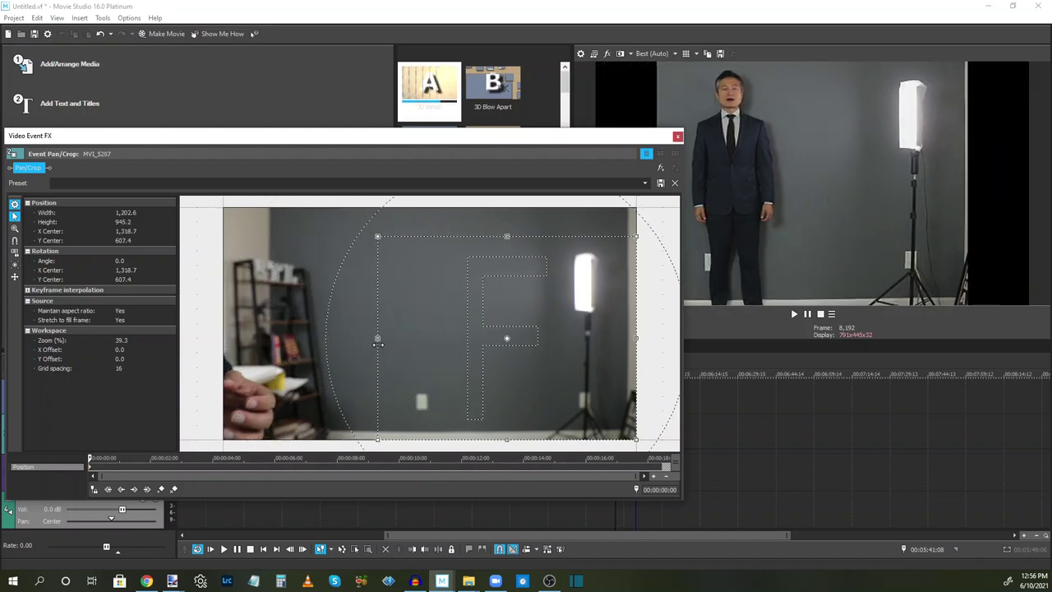
drag(637, 338, 499, 351)
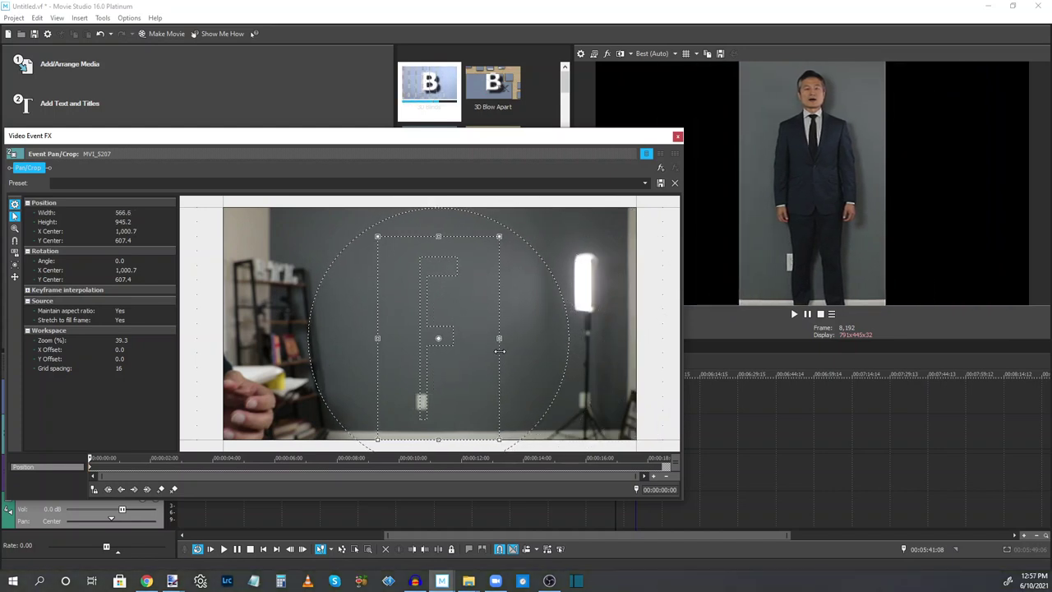
click(677, 137)
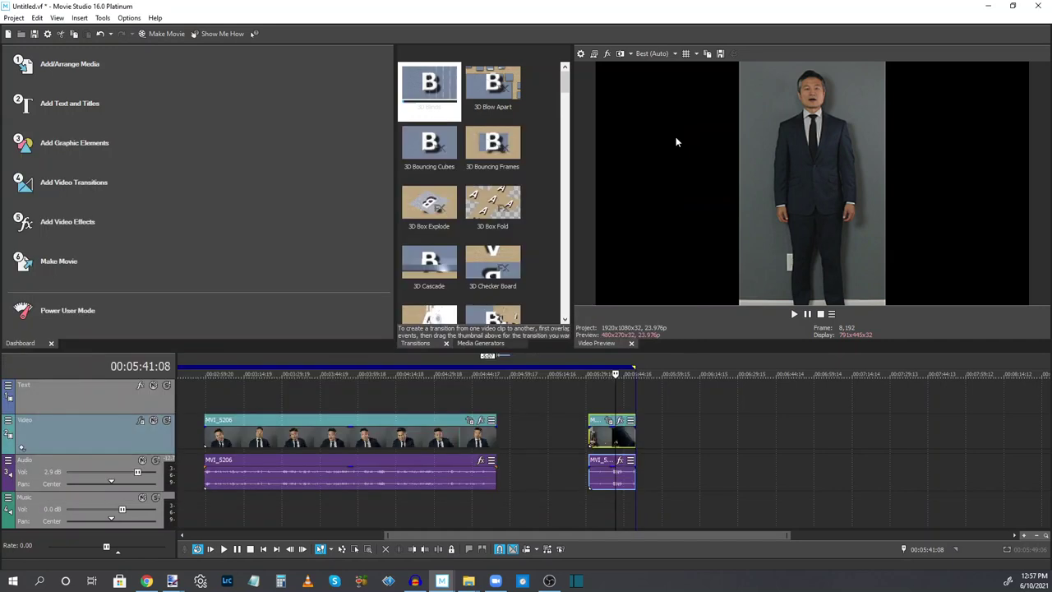
Trim the short cropped clip's start to the playhead and shave a little off its end
click(608, 405)
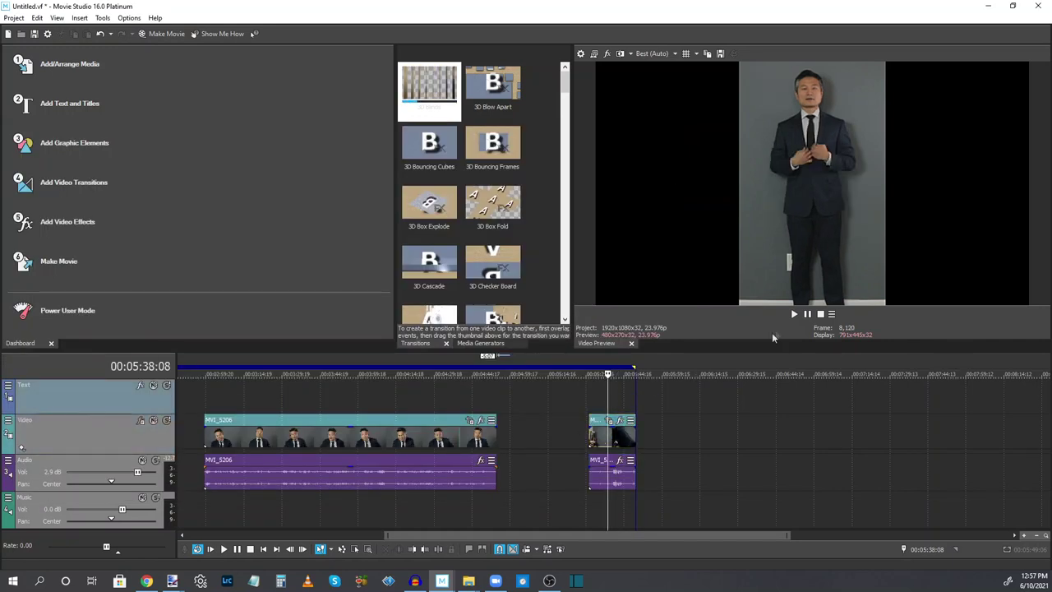
click(793, 314)
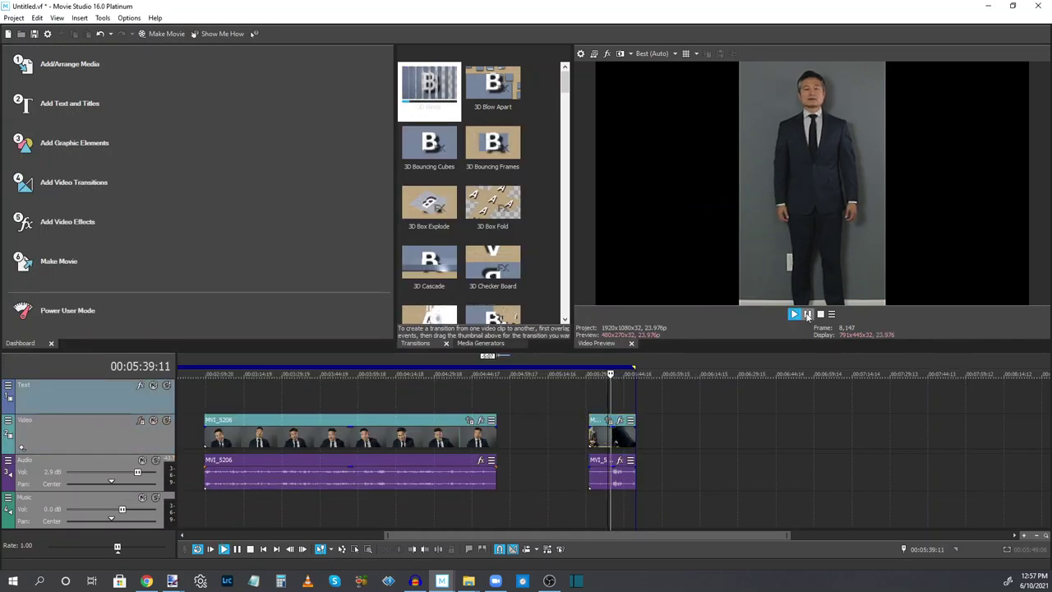
click(808, 314)
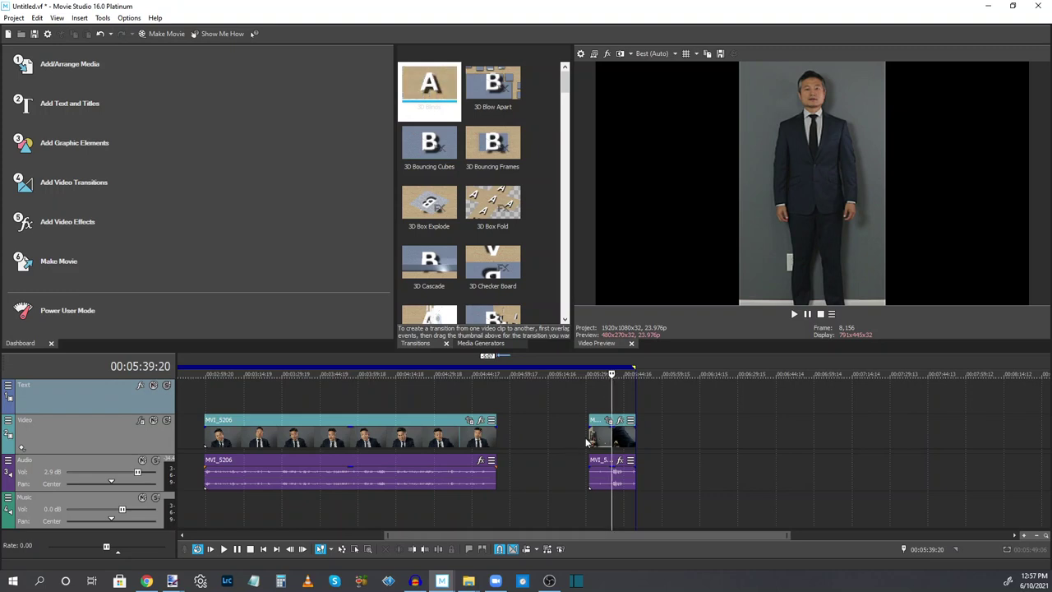
drag(590, 436, 612, 436)
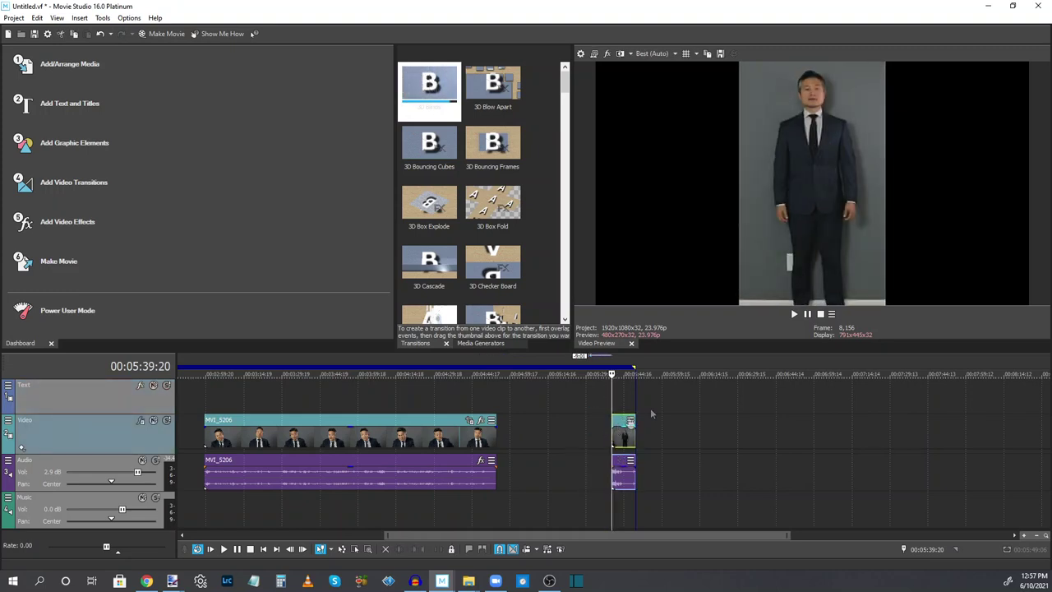
click(794, 313)
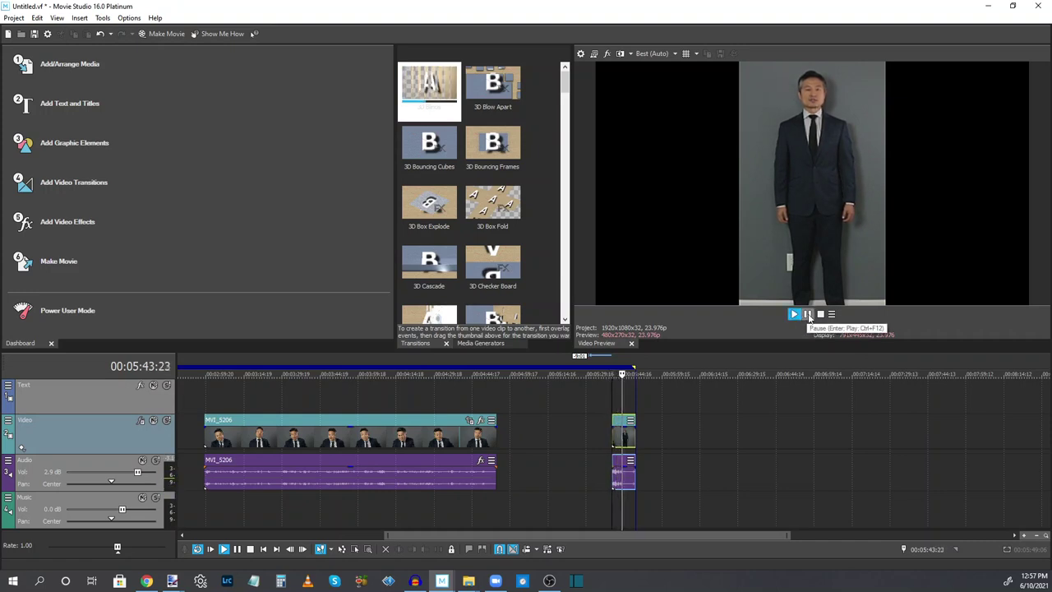
click(807, 314)
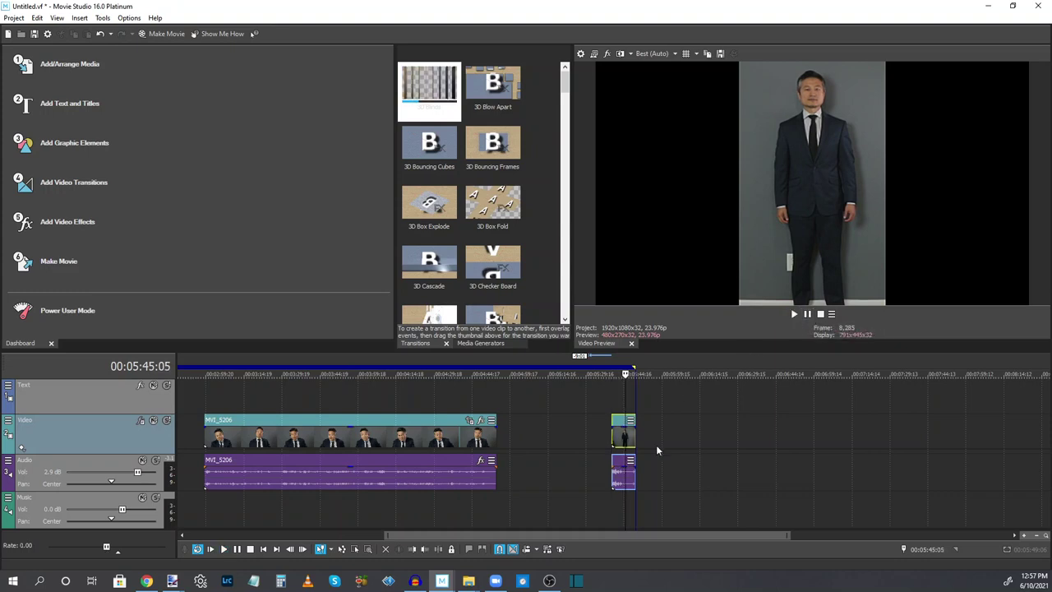
drag(634, 440, 626, 440)
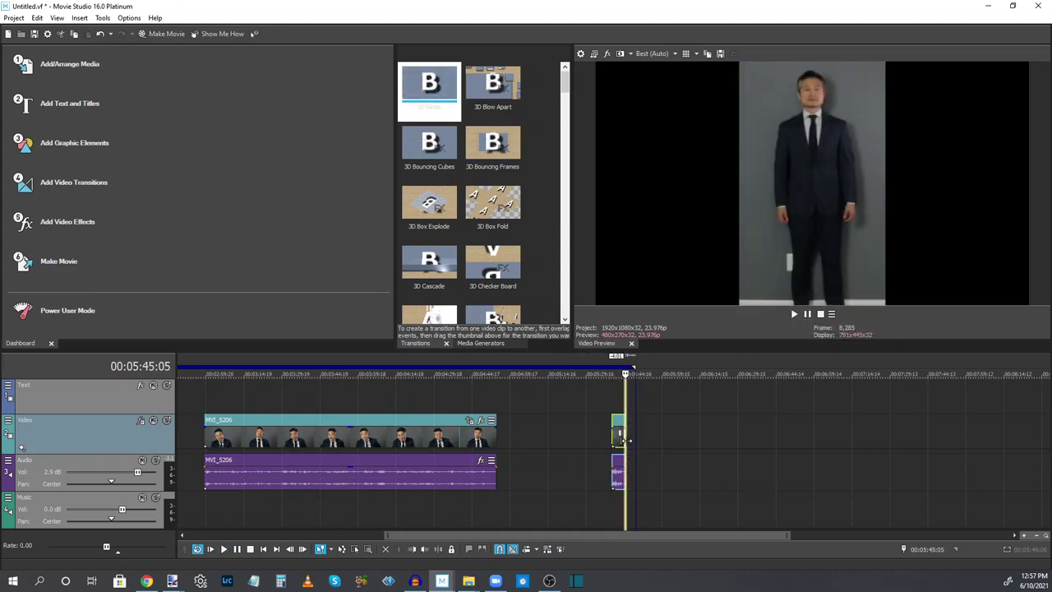
Close the gaps so MVI_5206 follows the first clip and the short clip follows it
scroll(537, 433, down, 3)
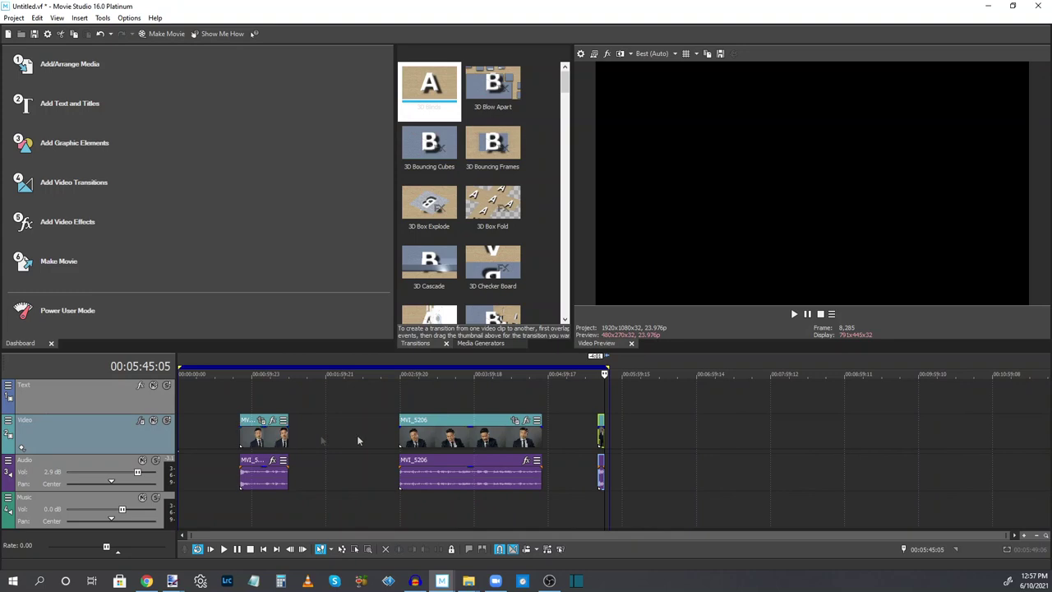
drag(459, 435, 348, 435)
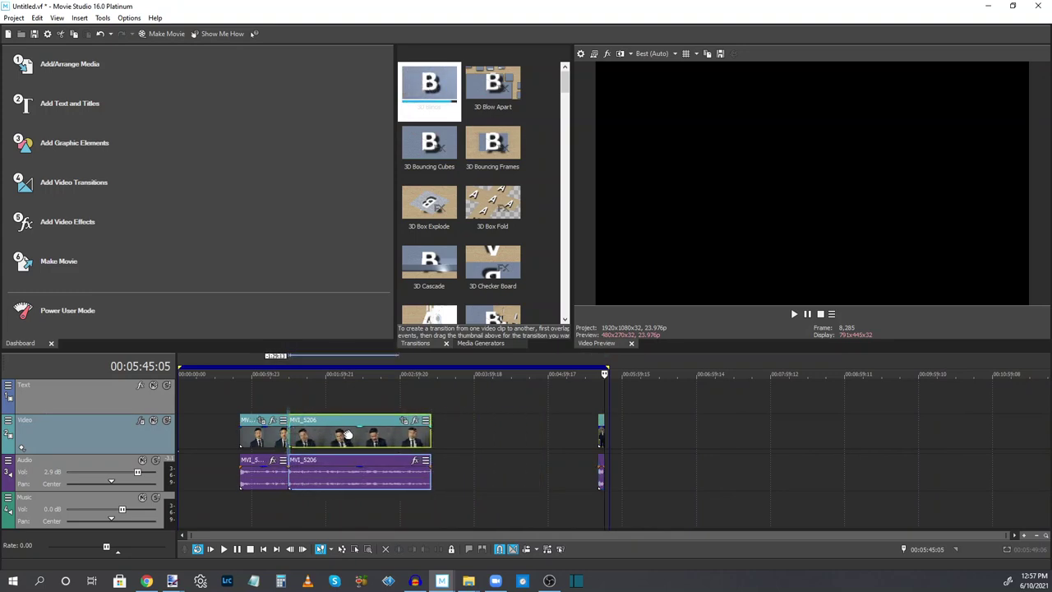
drag(604, 440, 436, 439)
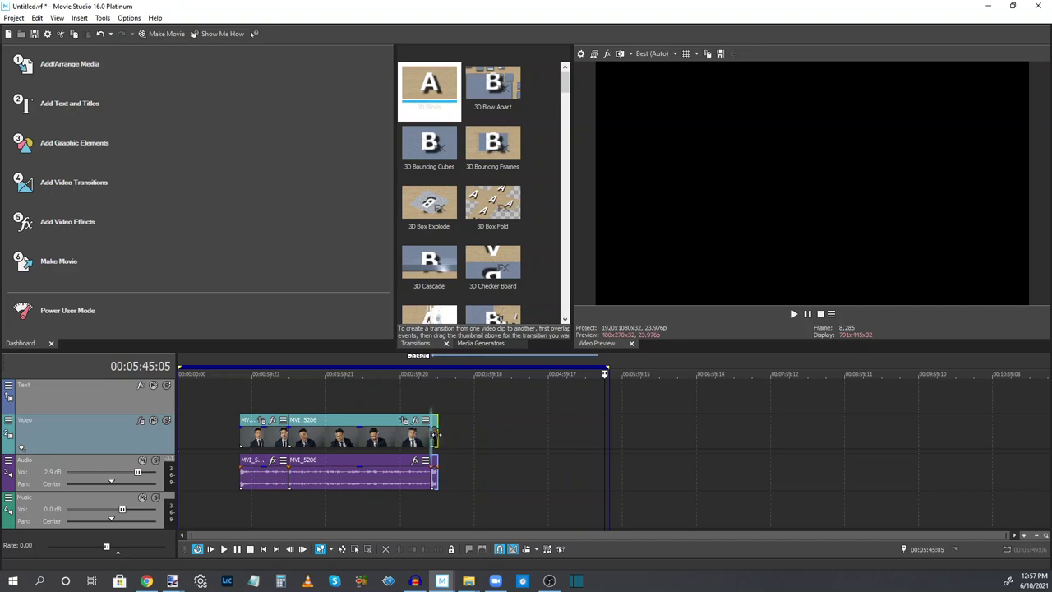
Add a short fade-in to the start of MVI_5206 where it follows MVI_5205
click(286, 401)
scroll(286, 401, up, 3)
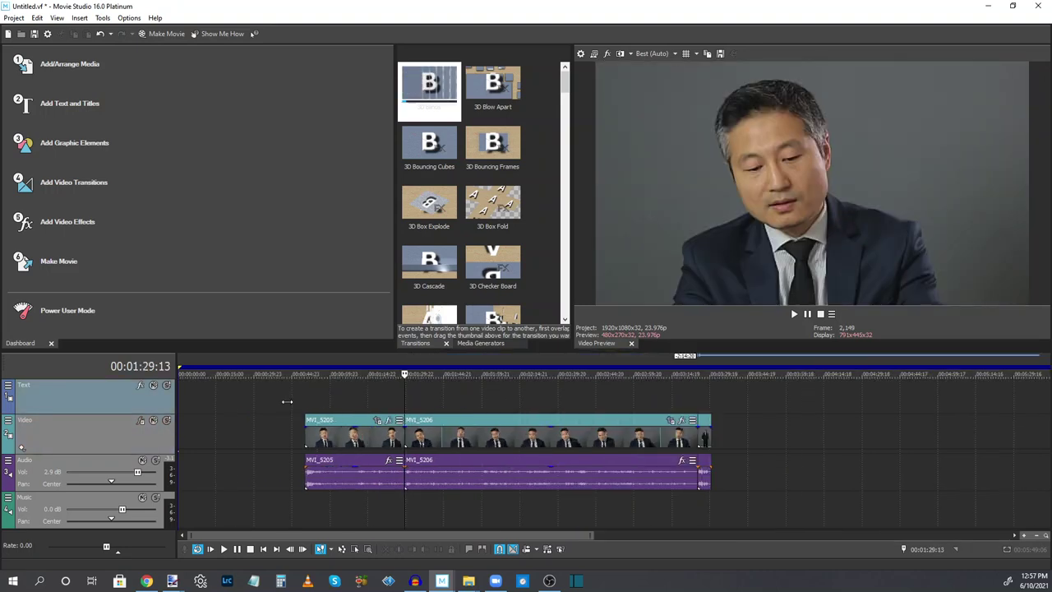
scroll(286, 401, up, 2)
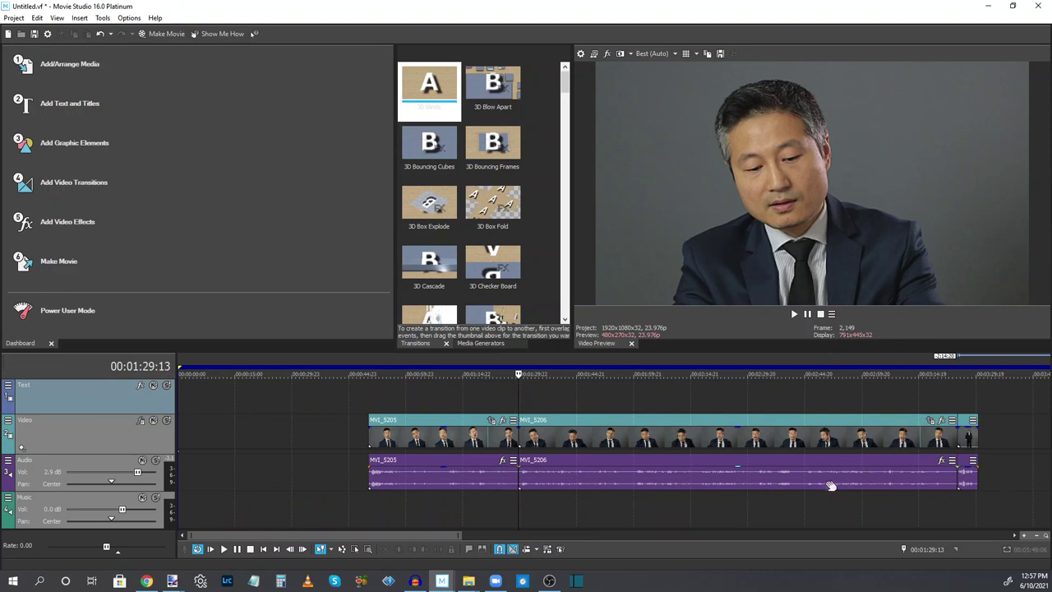
click(515, 427)
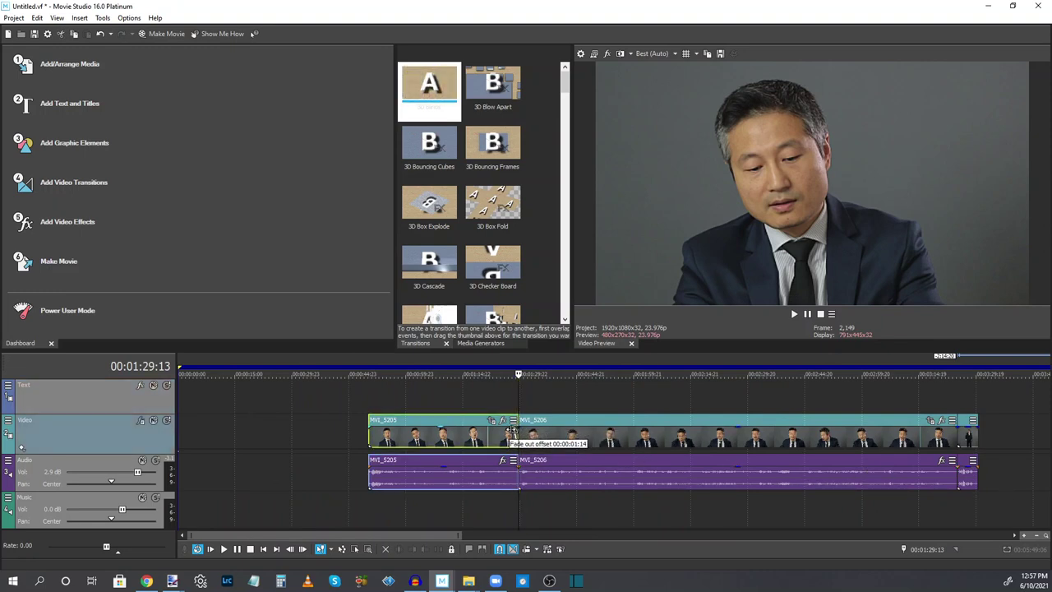
drag(516, 428, 524, 428)
Play back the MVI_5205–MVI_5206 join and the MVI_5206–short clip join to check them
click(509, 405)
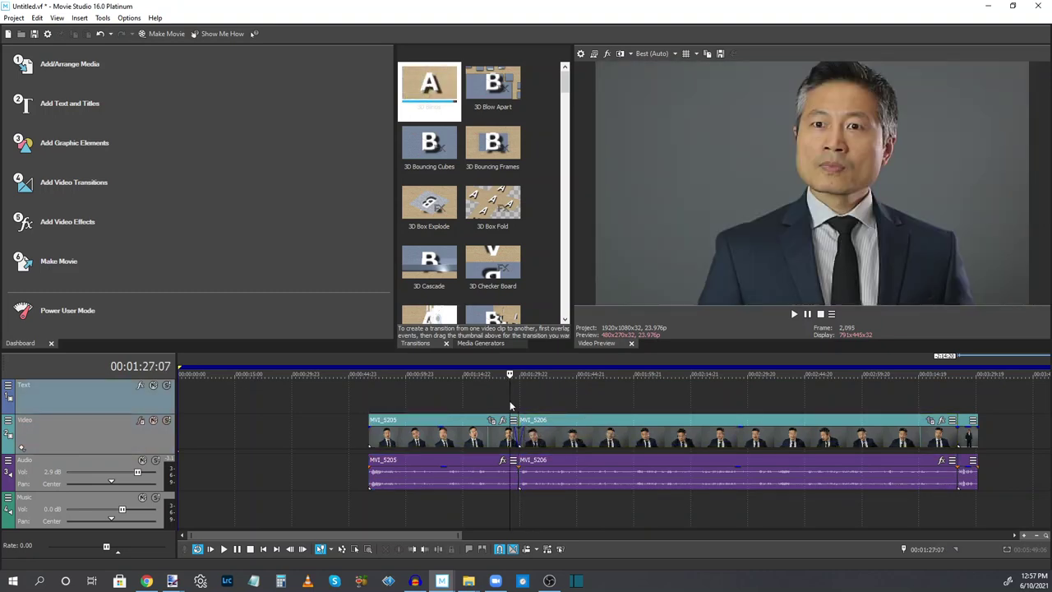
click(793, 315)
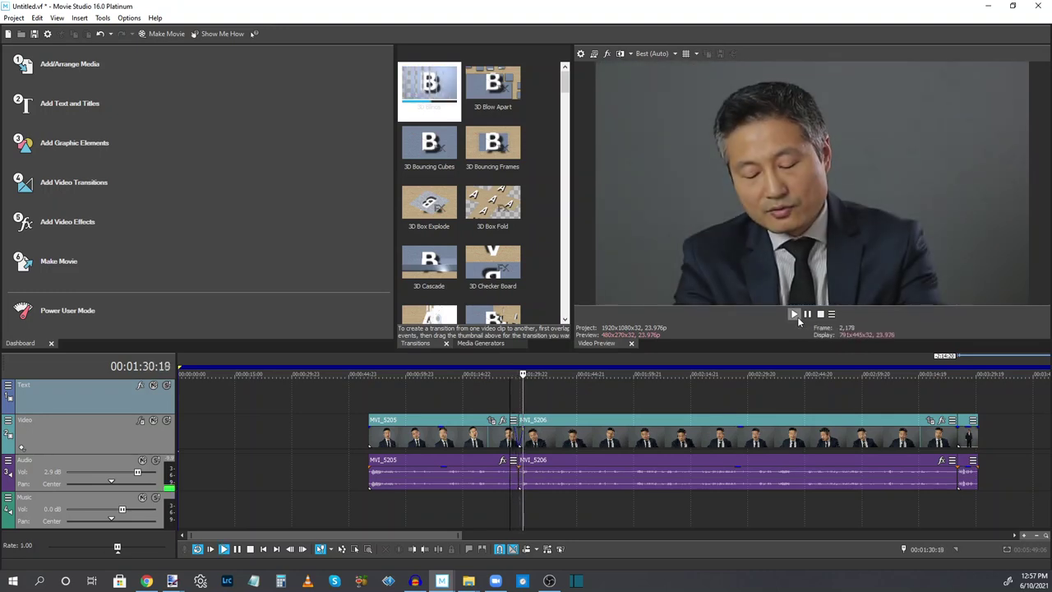
key(Return)
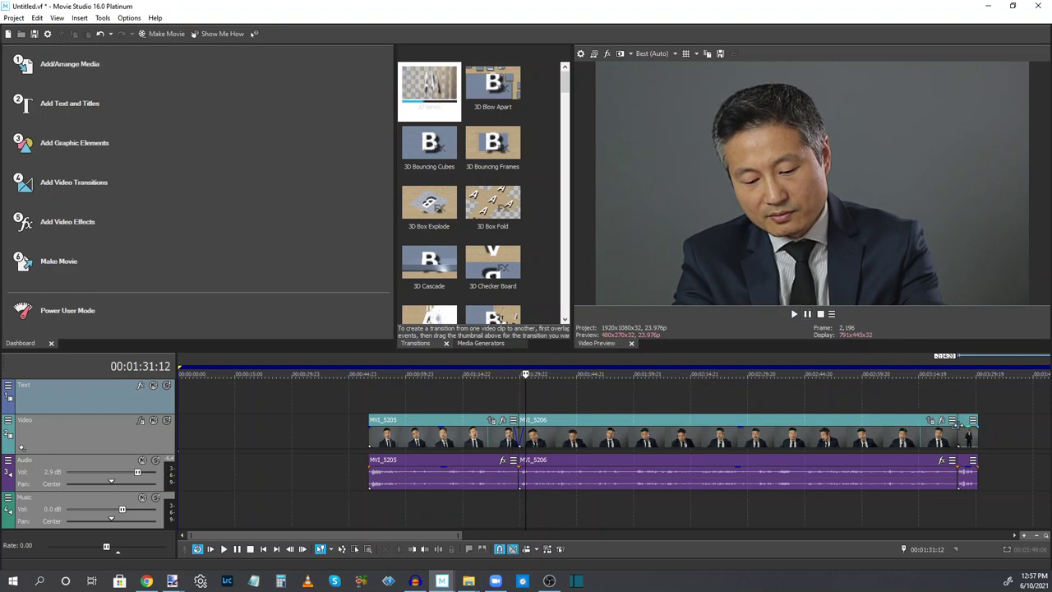
click(958, 425)
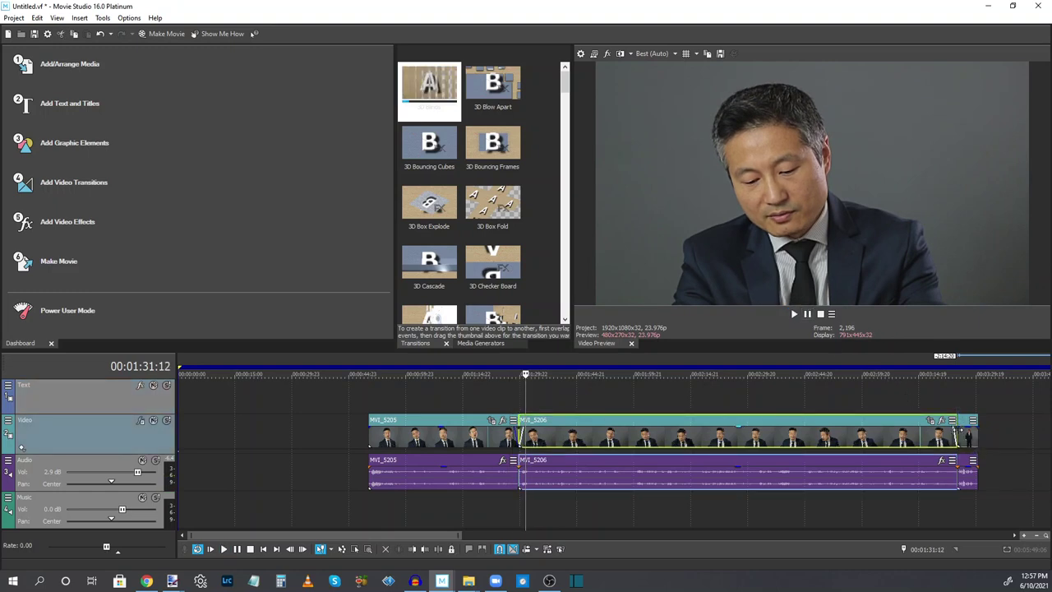
click(959, 429)
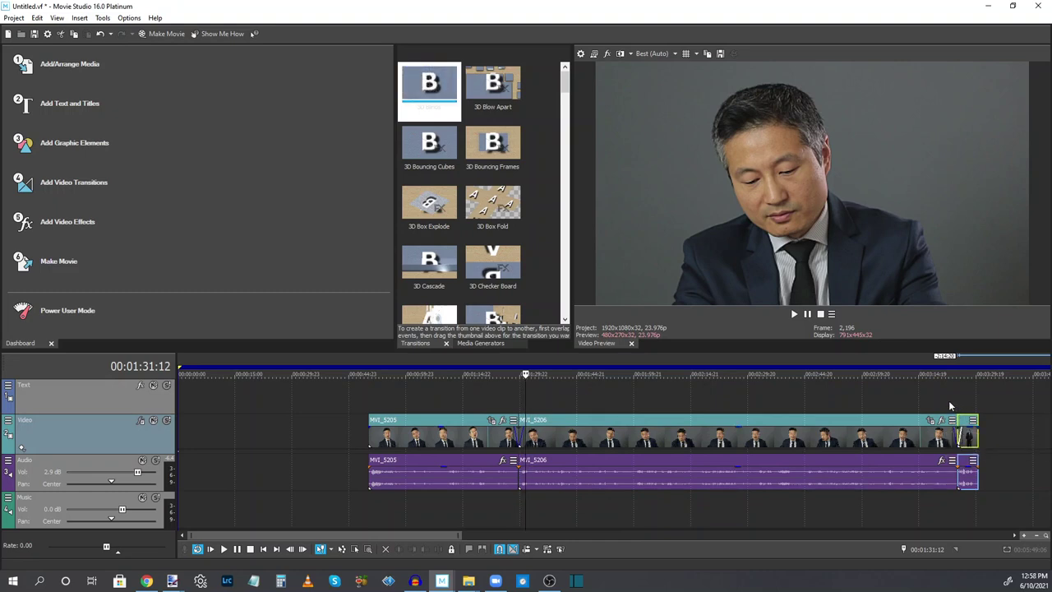
click(948, 401)
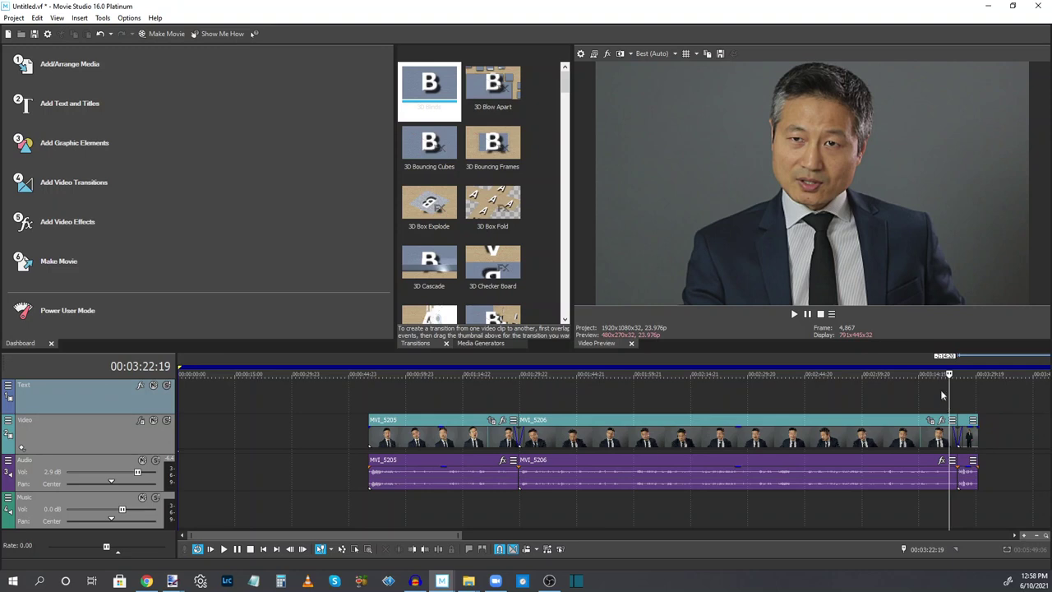
click(793, 313)
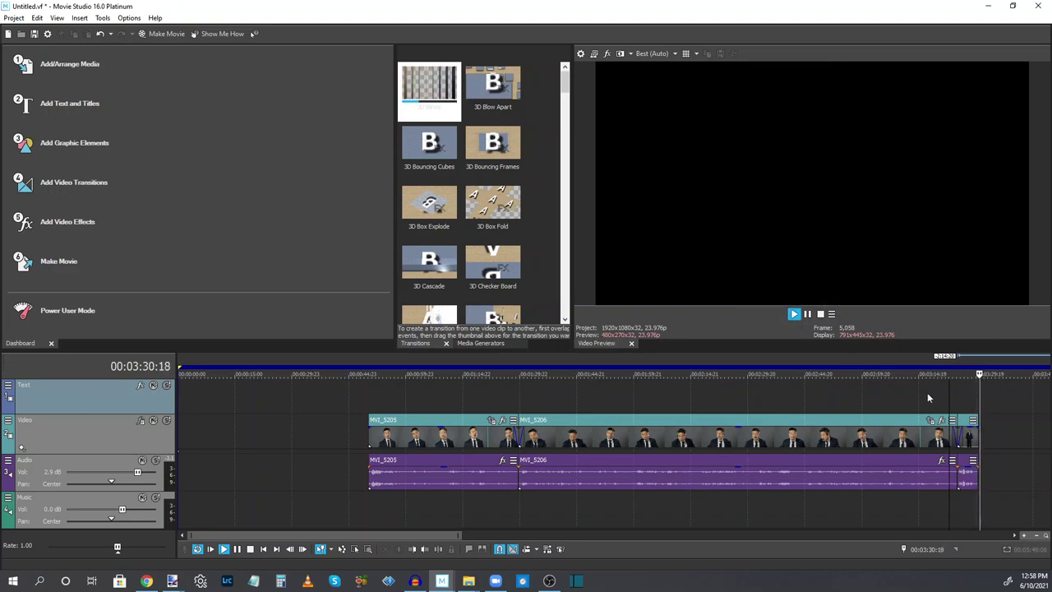
click(807, 317)
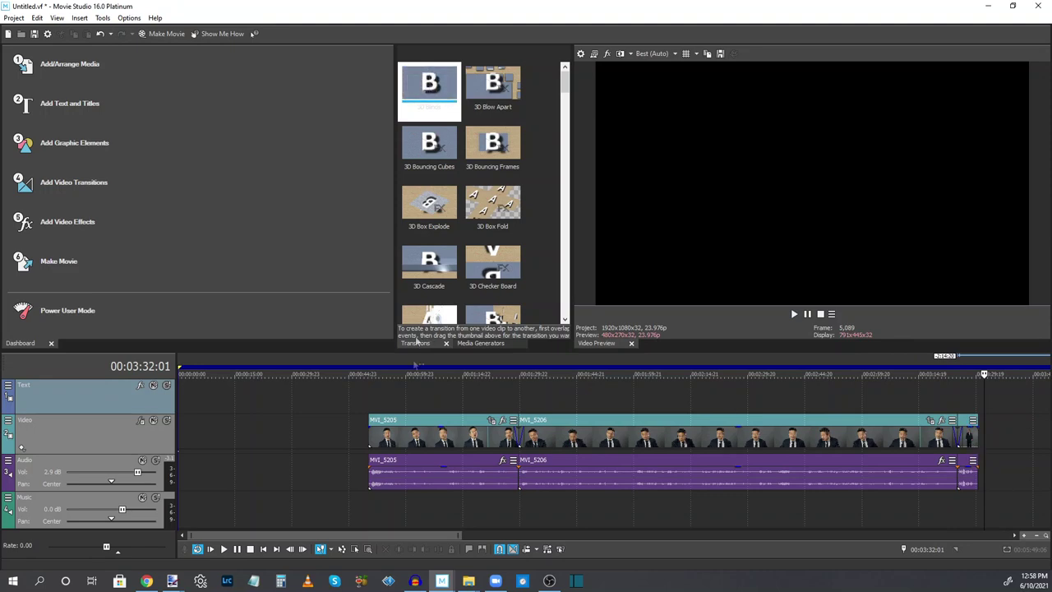
Shift the clips so MVI_5206 sits directly against MVI_5205
scroll(488, 414, right, 5)
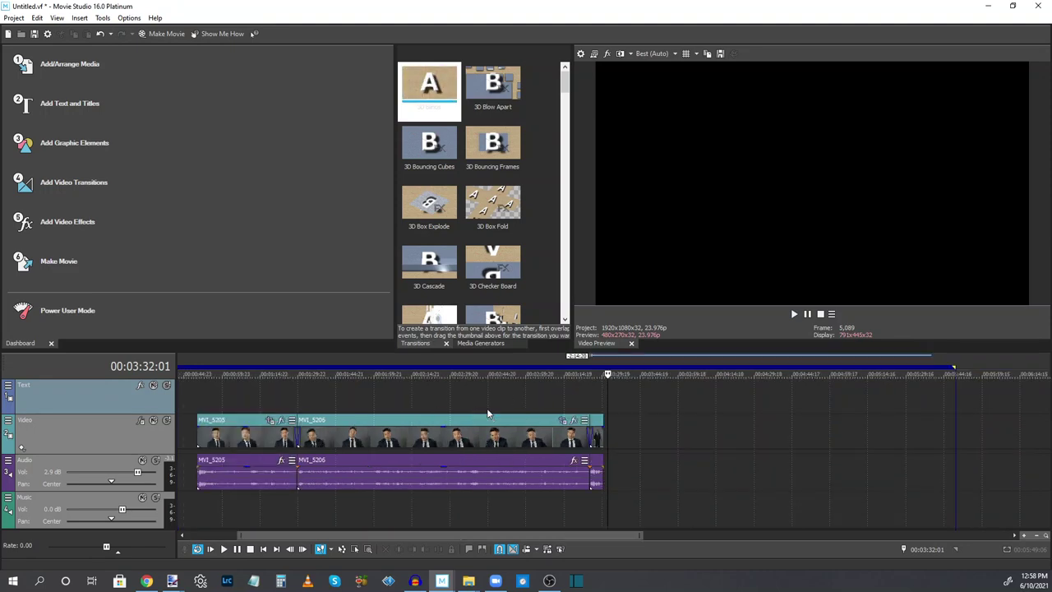
click(458, 393)
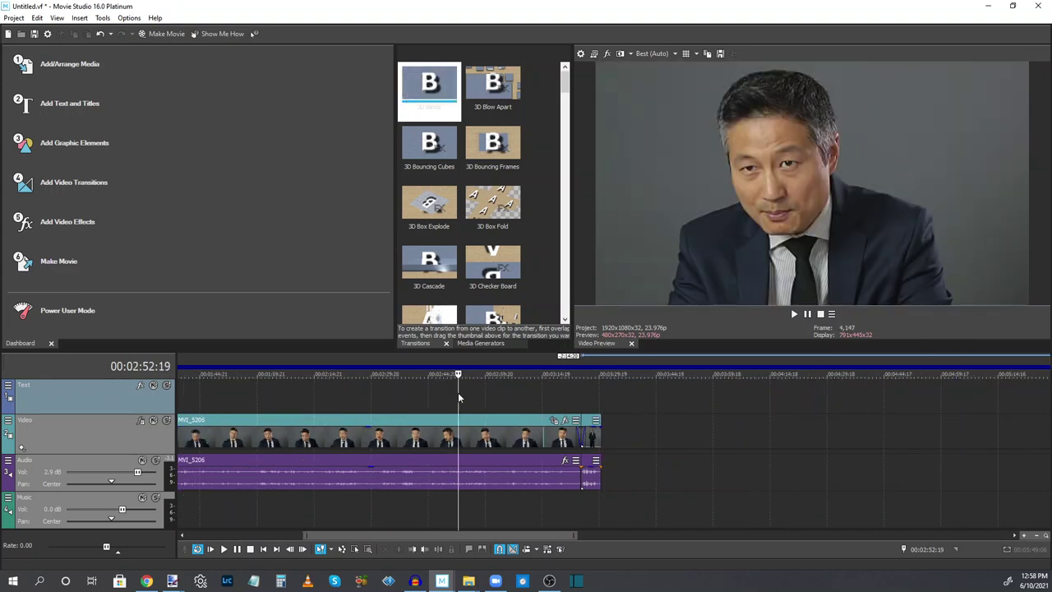
scroll(458, 393, down, 4)
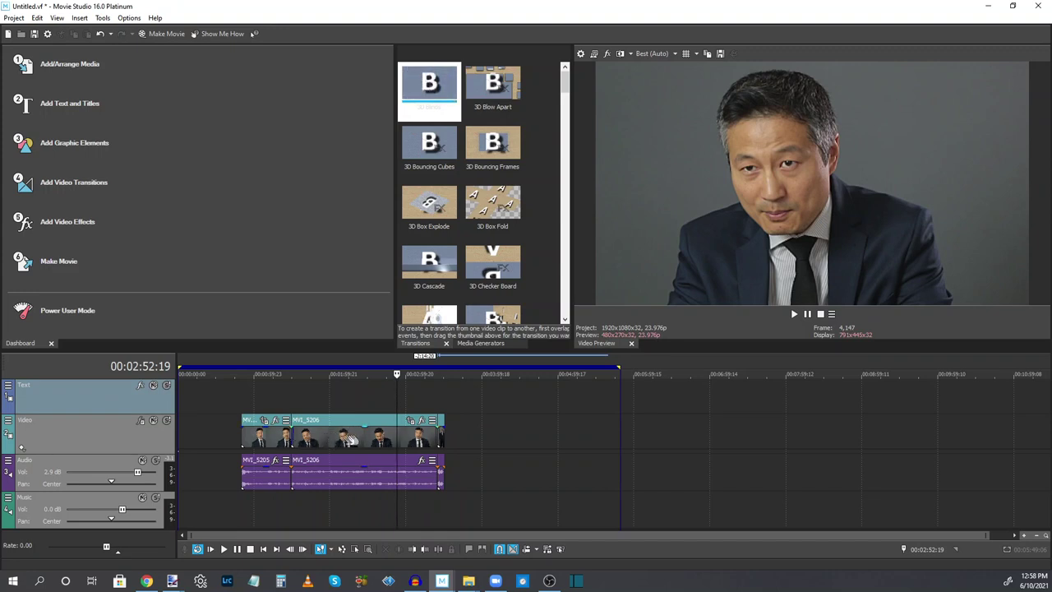
drag(365, 438, 409, 437)
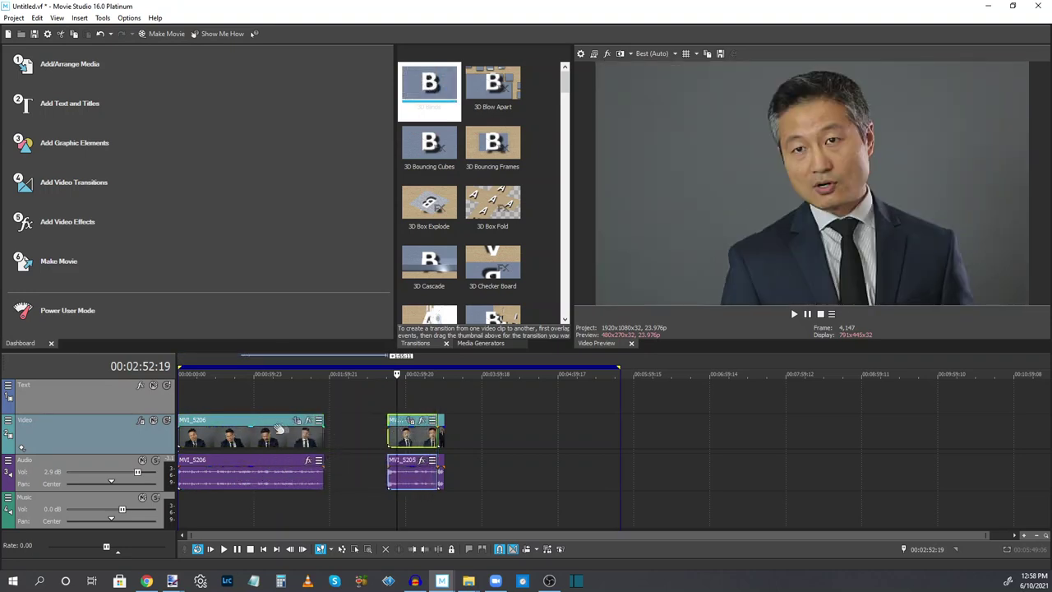
drag(266, 437, 329, 436)
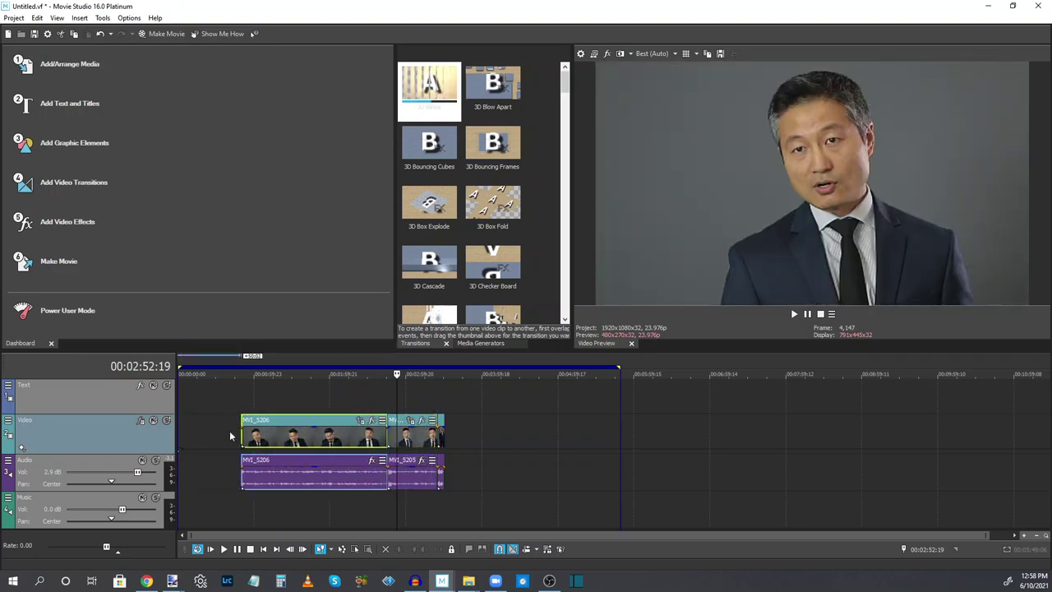
Mark the whole sequence, 0:50:02 to 3:30:09, as the time selection
click(322, 396)
scroll(322, 396, up, 5)
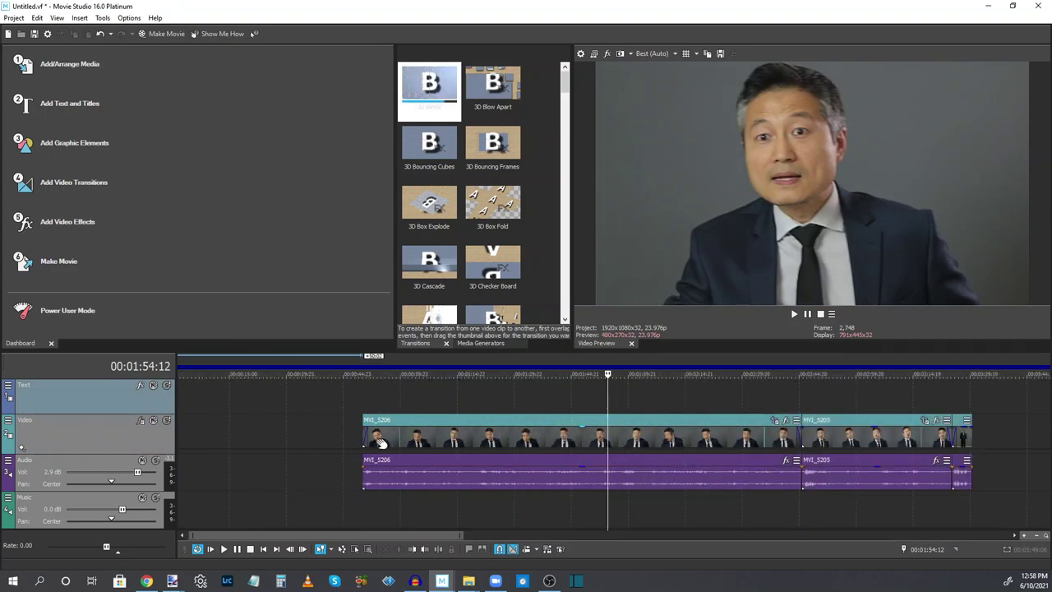
click(369, 433)
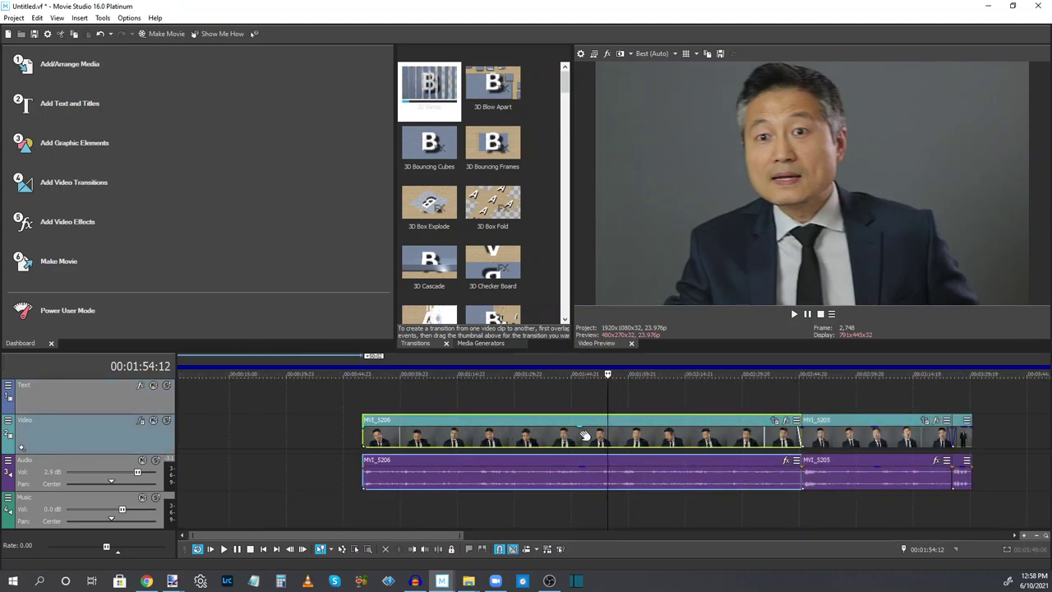
click(805, 425)
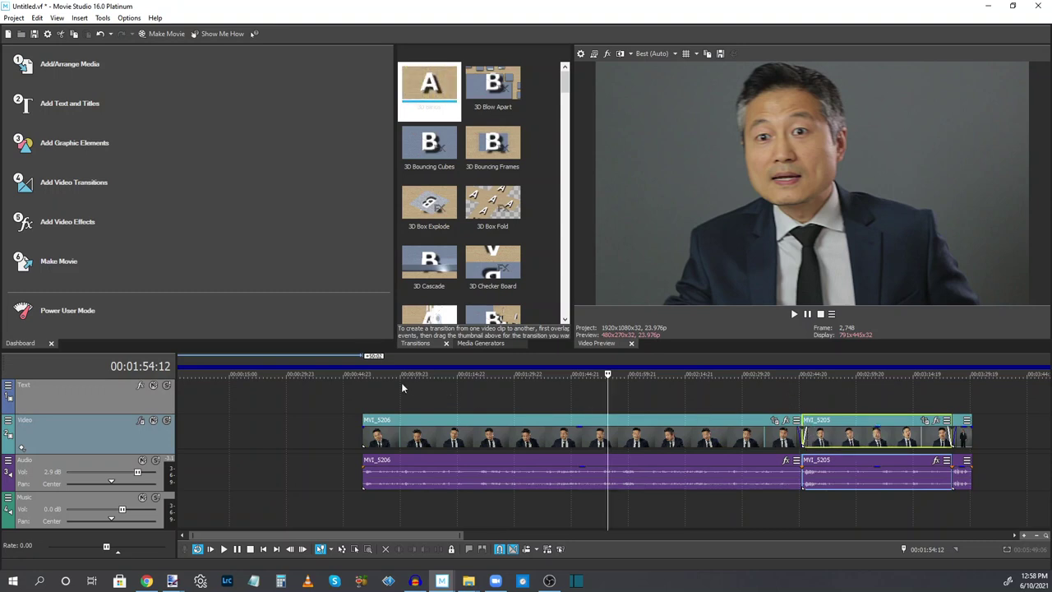
click(367, 395)
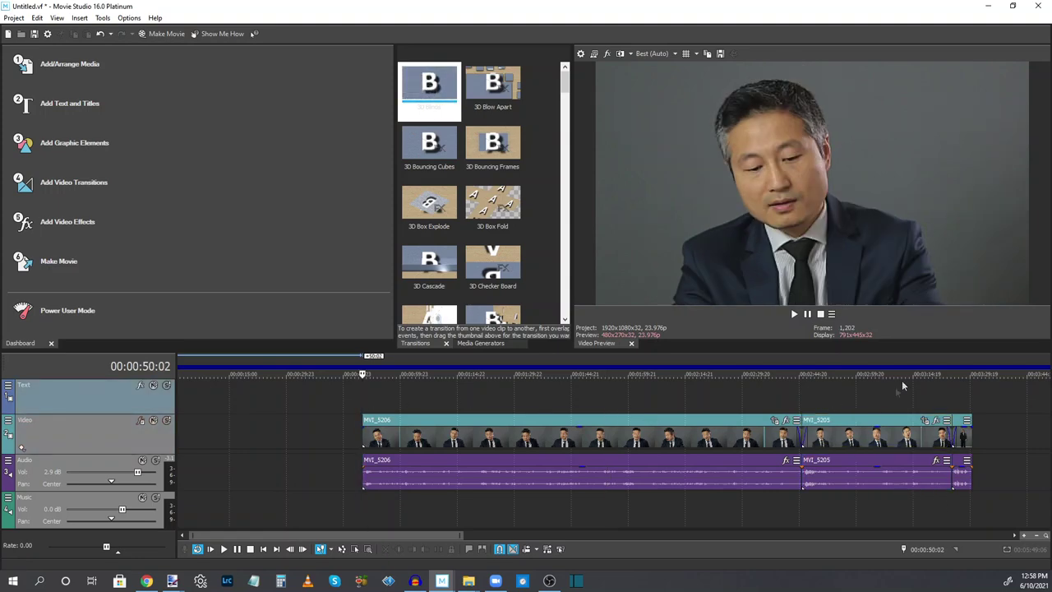
drag(971, 398, 364, 393)
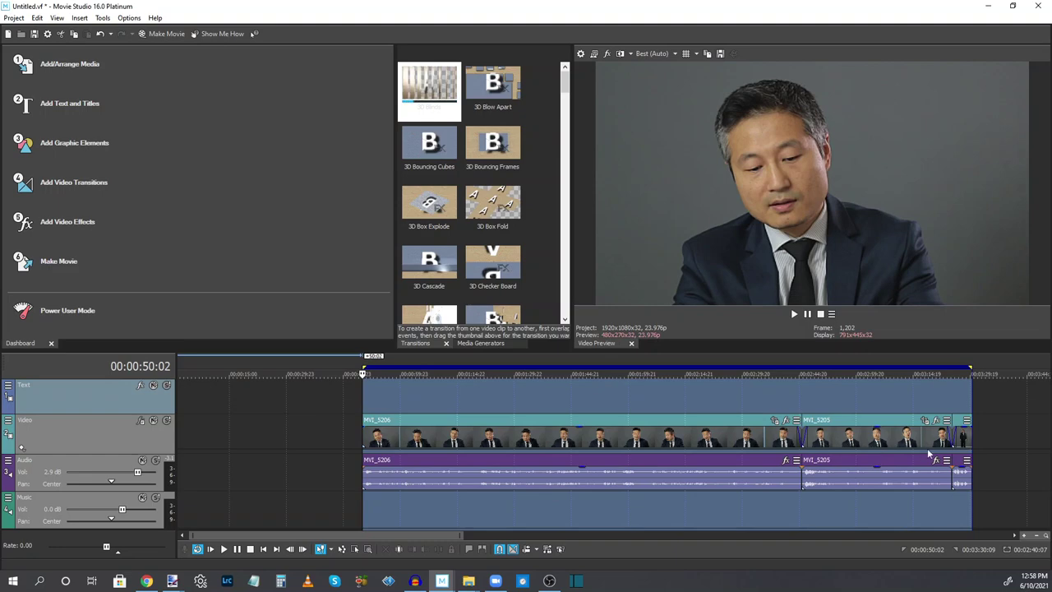
Use Make Movie to render the selection to the hard drive as Untitled.mp4
click(163, 34)
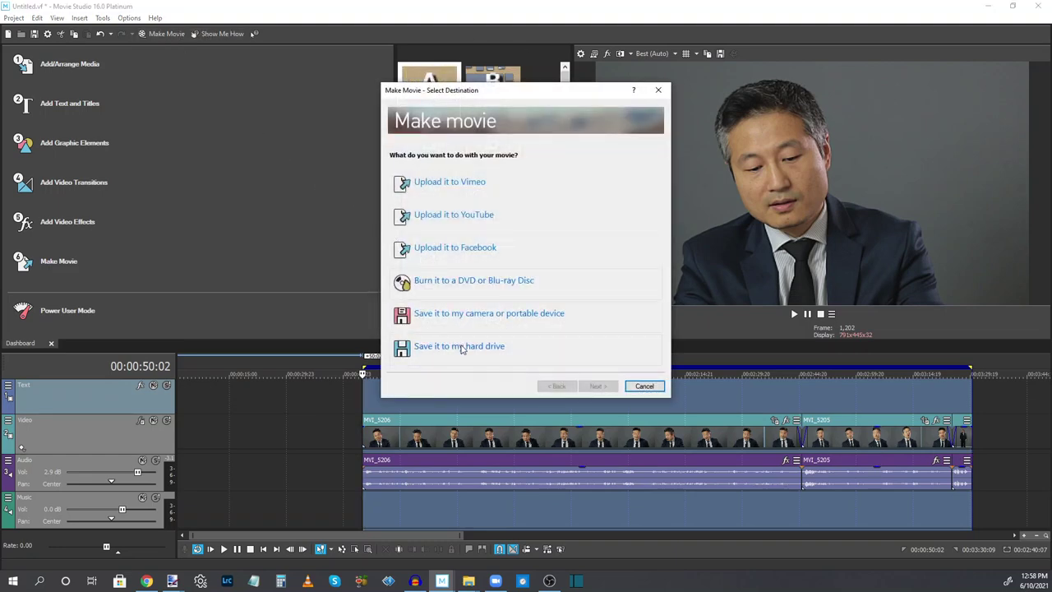
click(461, 348)
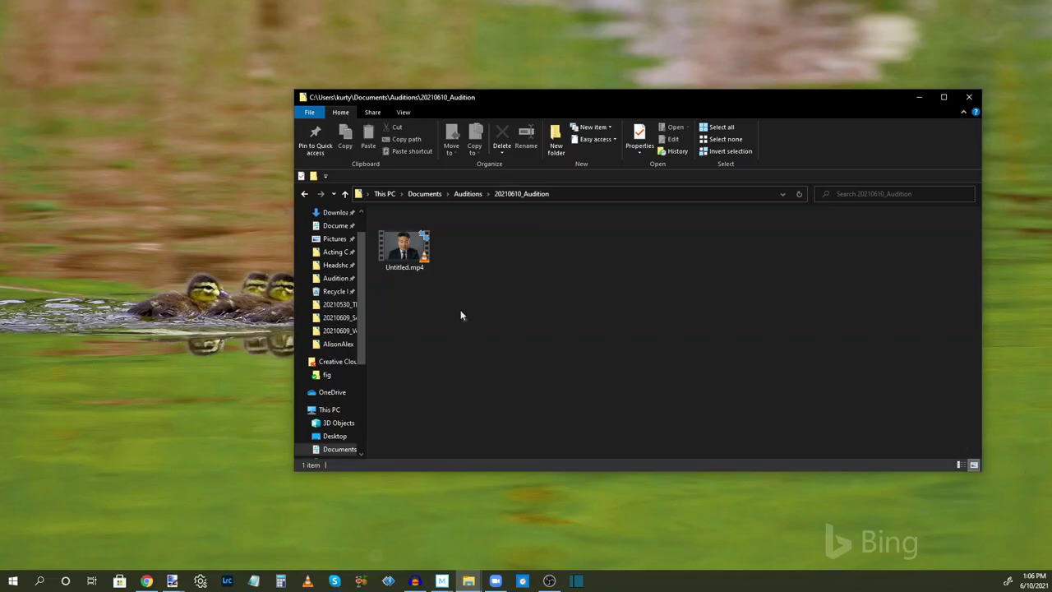
click(419, 253)
double_click(419, 253)
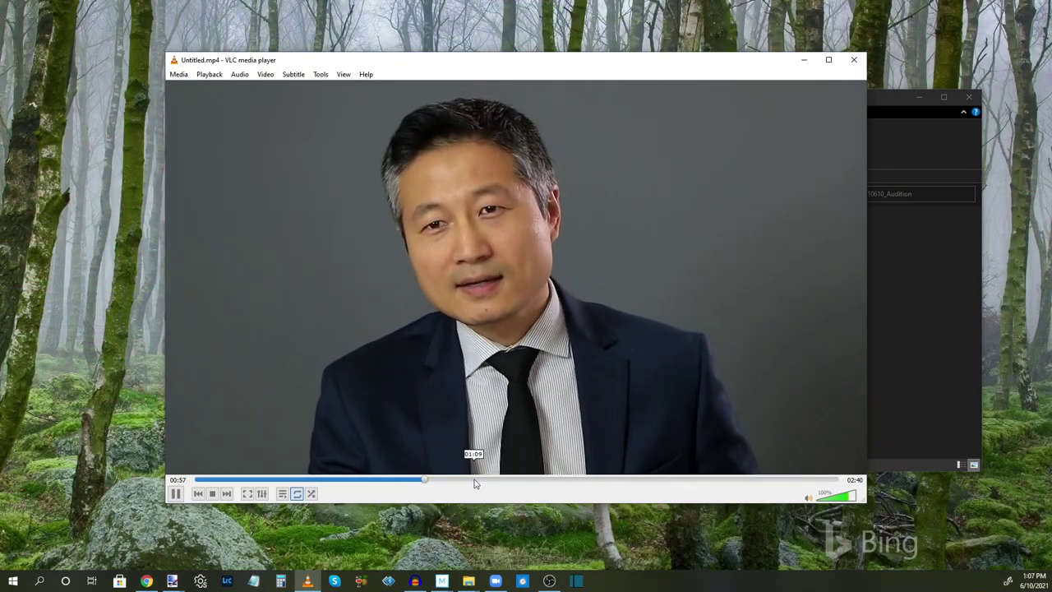
drag(474, 483, 586, 482)
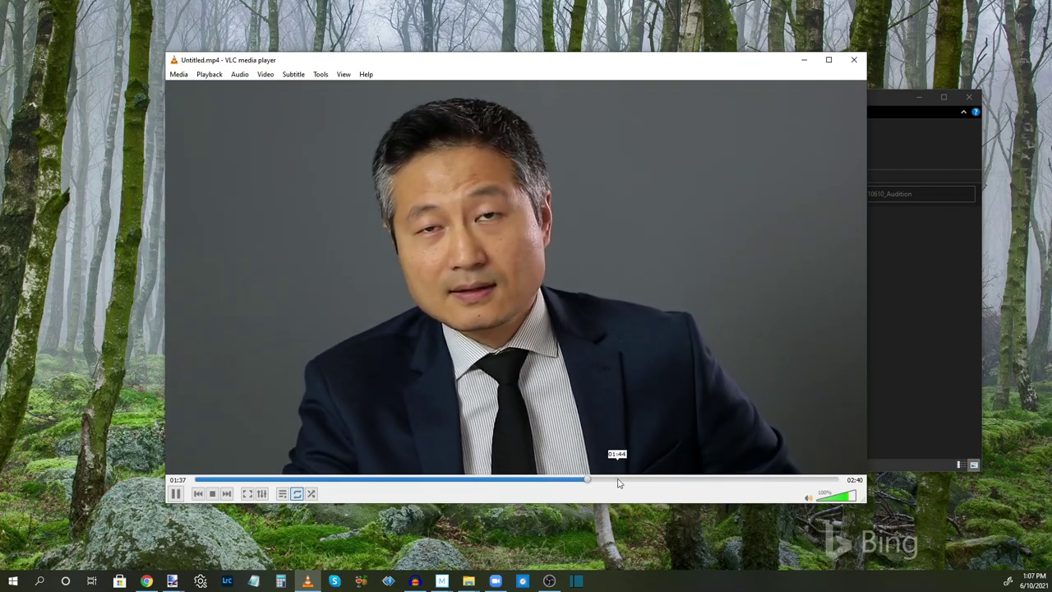
click(618, 484)
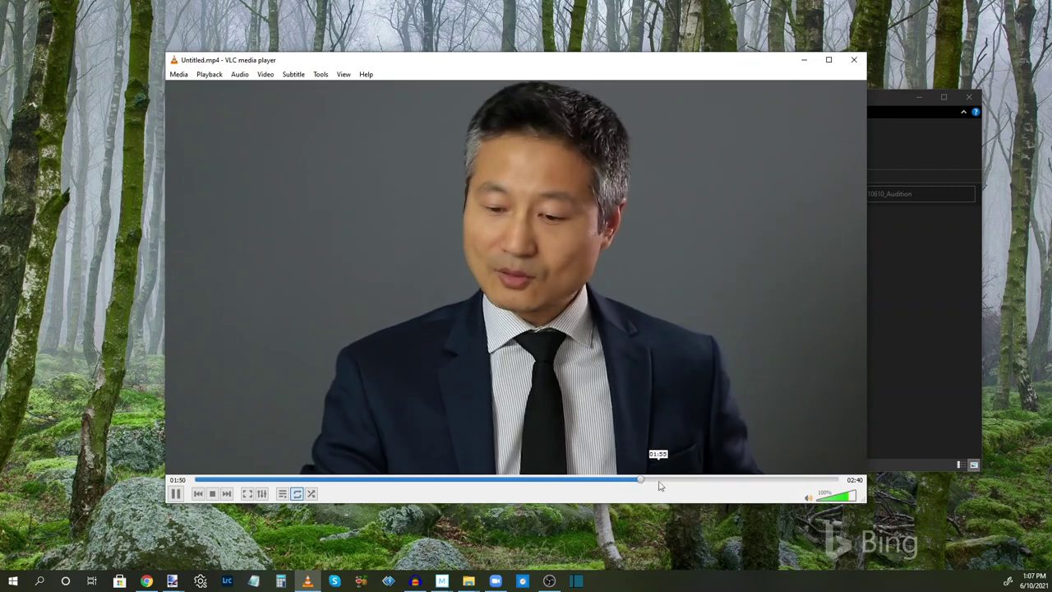
click(643, 485)
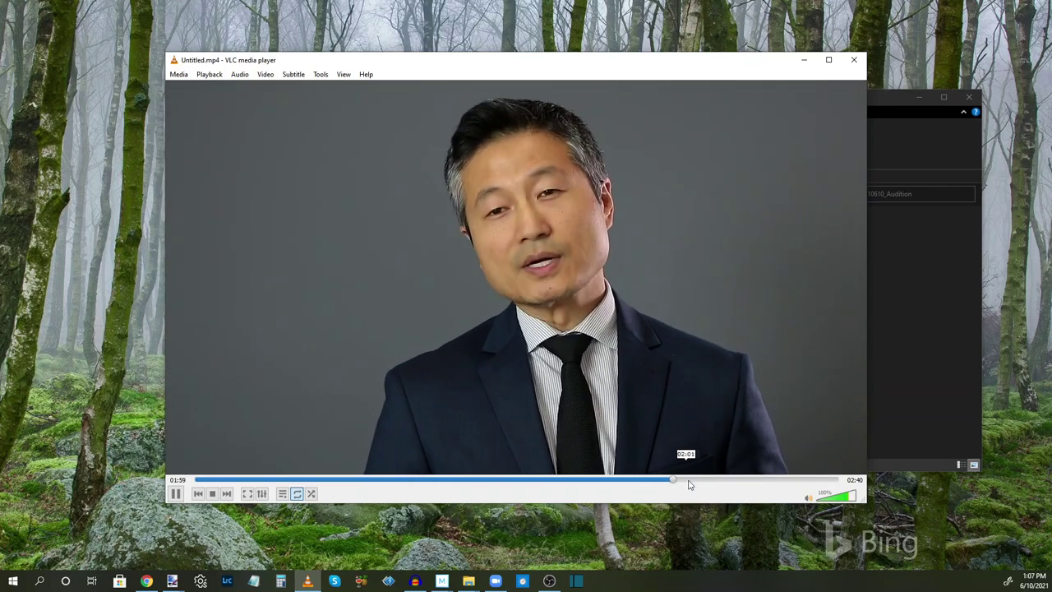
click(721, 481)
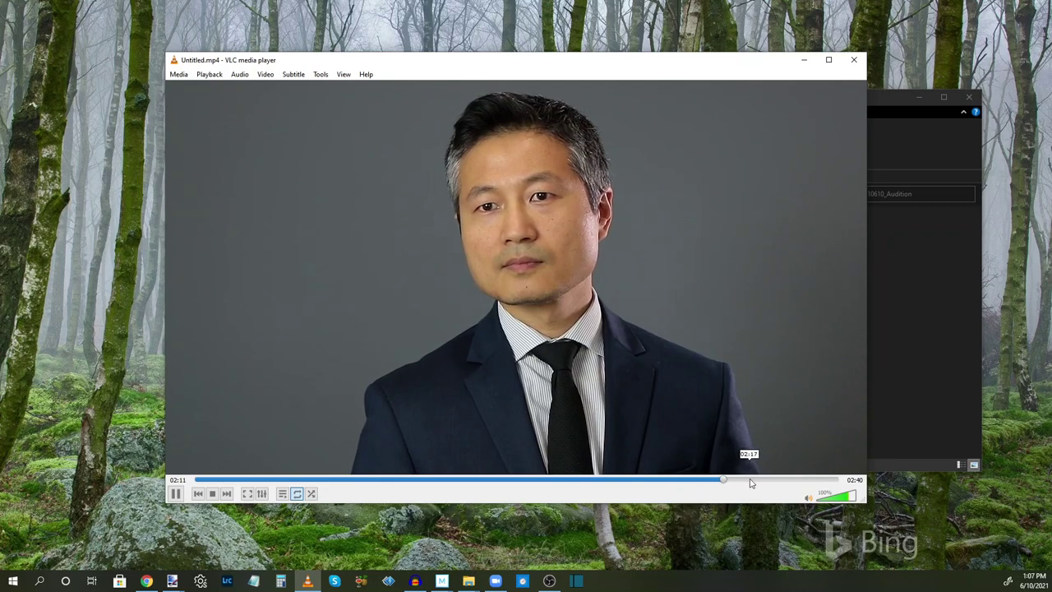
click(774, 482)
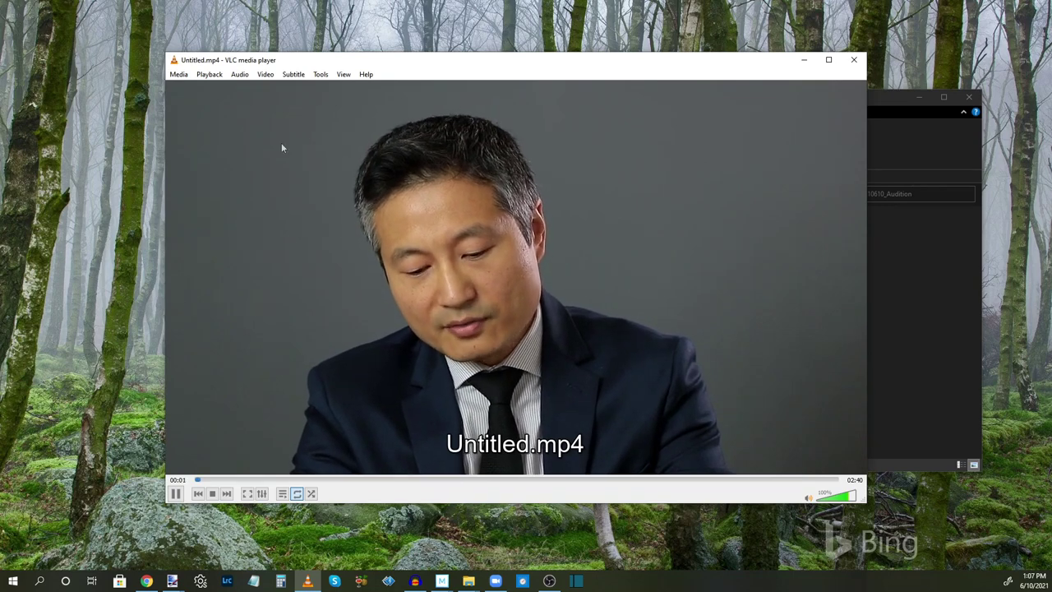
click(175, 494)
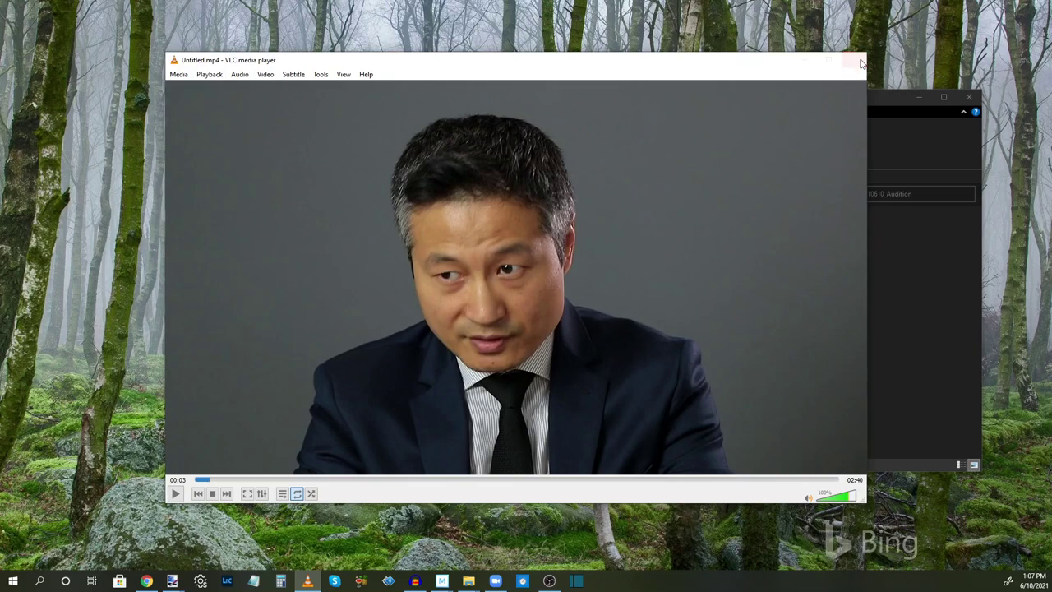
click(858, 63)
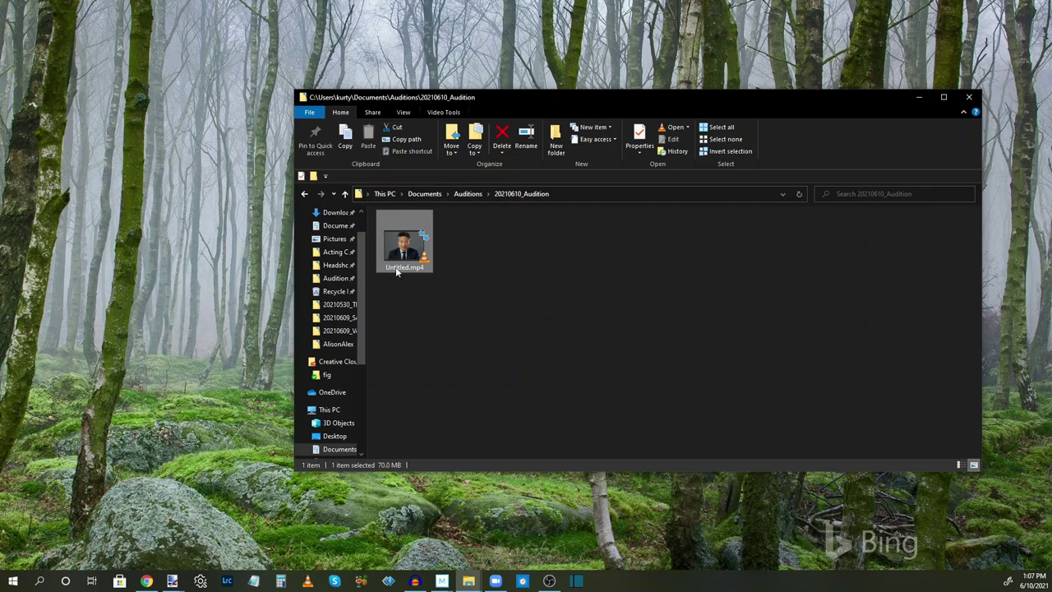
Rename Untitled.mp4 to the actor's name followed by A for the Attorney role
key(F2)
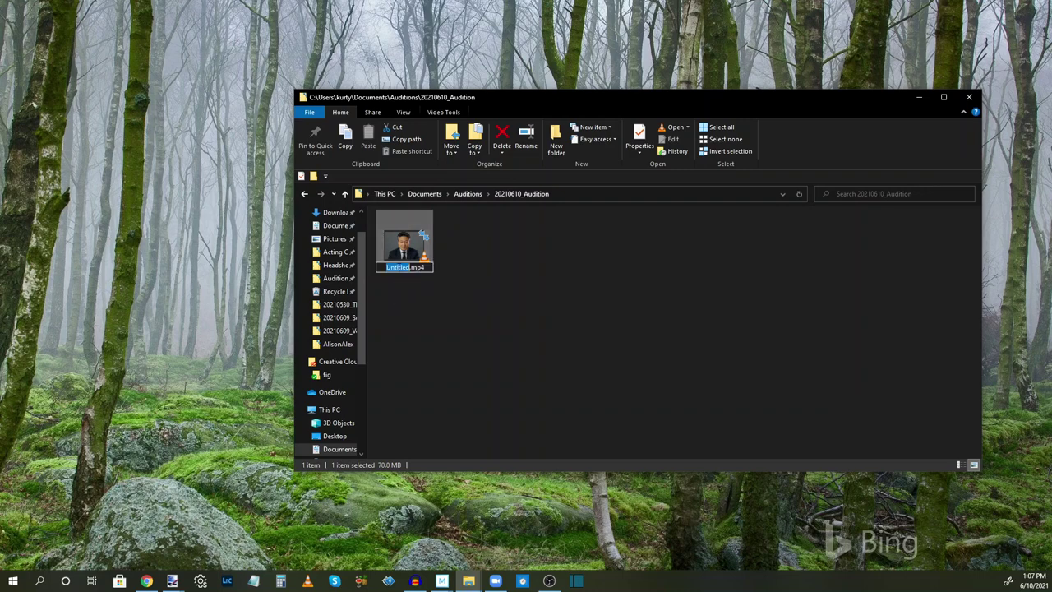
key(Return)
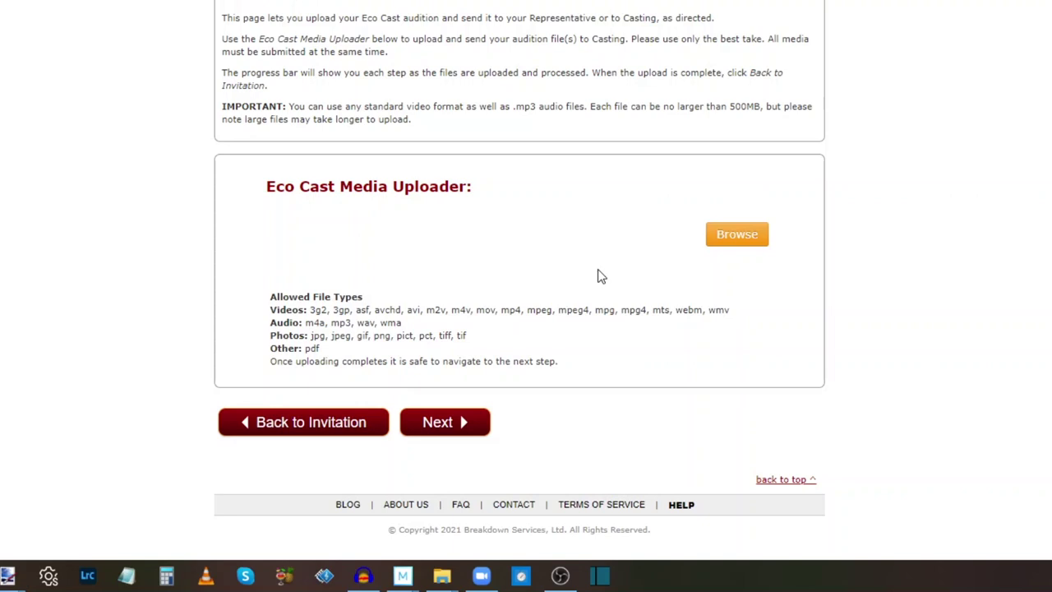
Upload the renamed audition MP4 and continue to the Review Order step
click(738, 234)
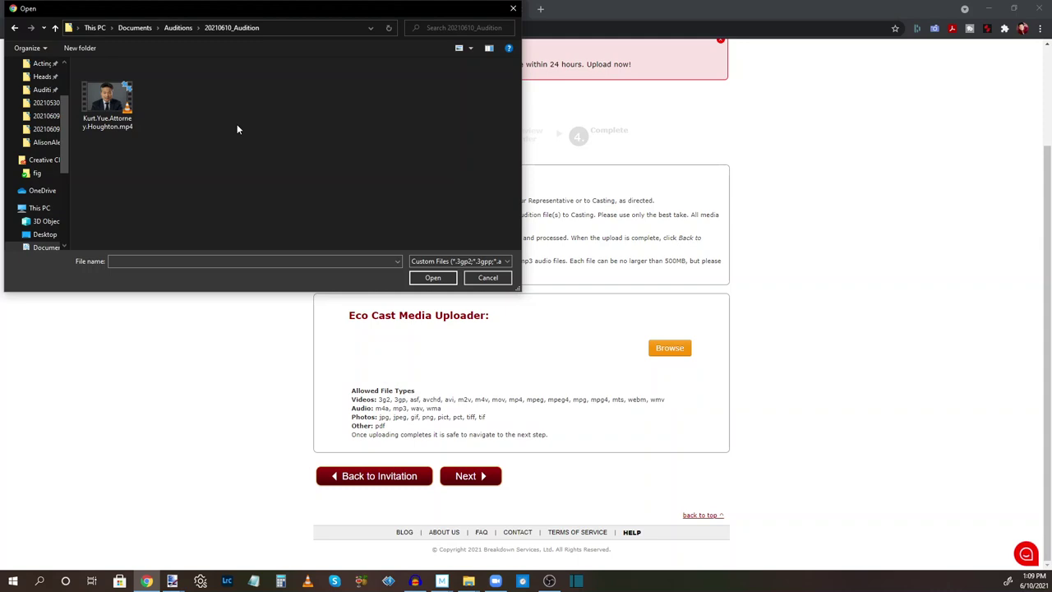
double_click(115, 106)
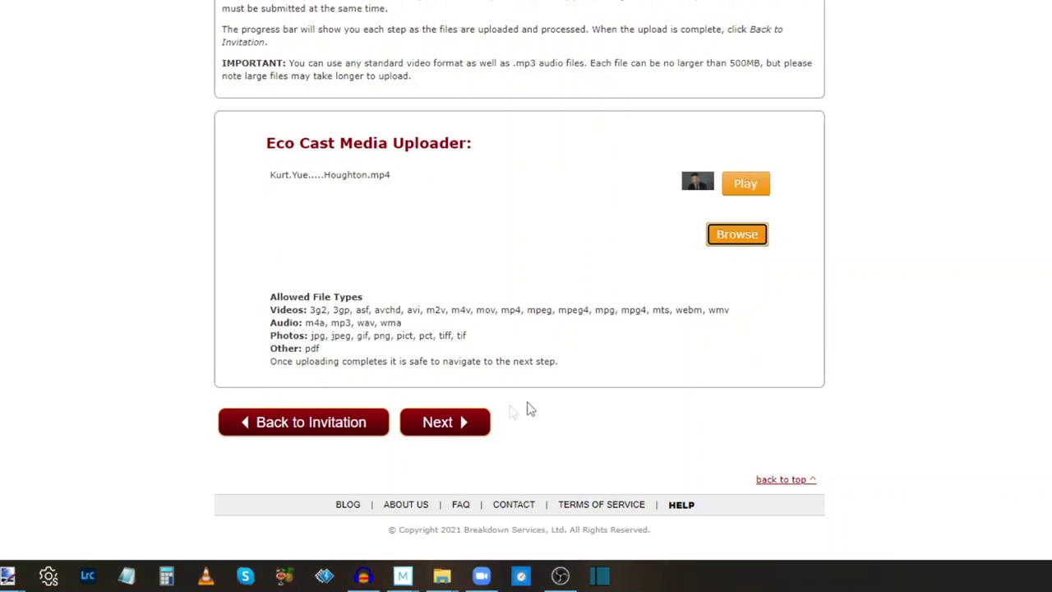
click(451, 423)
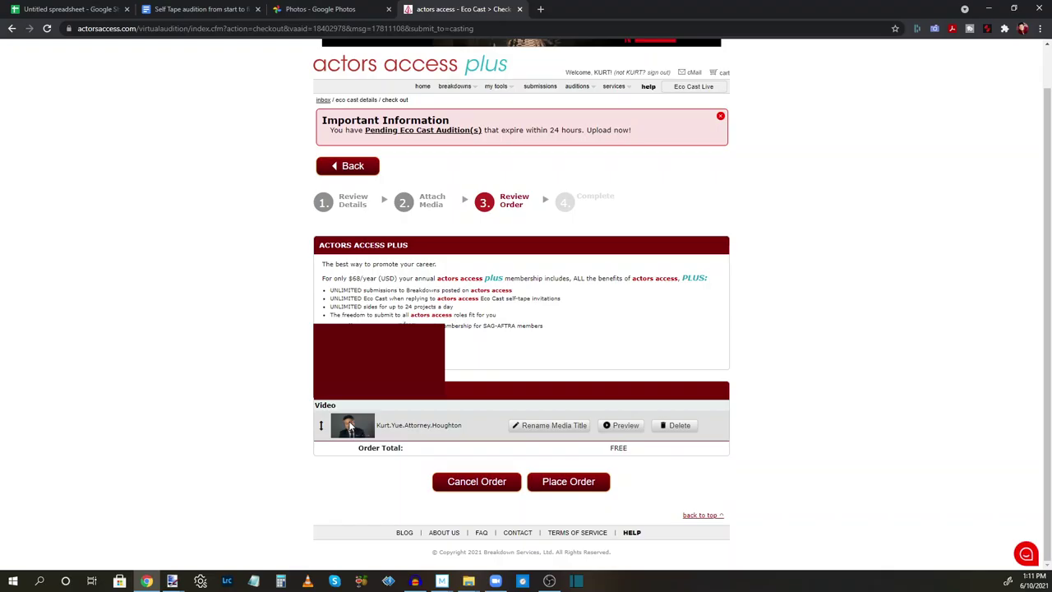
click(349, 425)
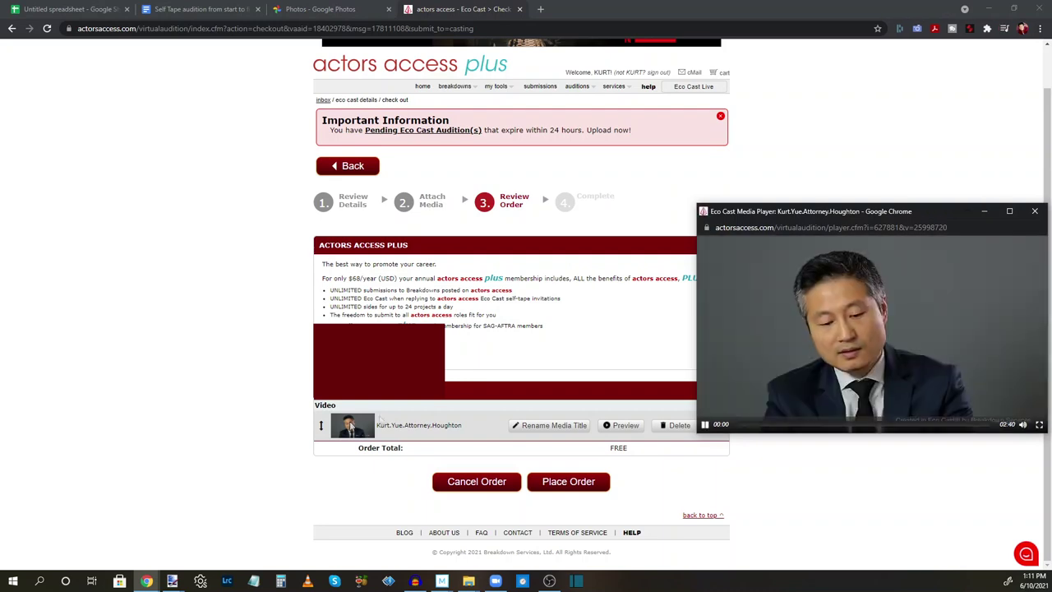
drag(856, 208, 680, 187)
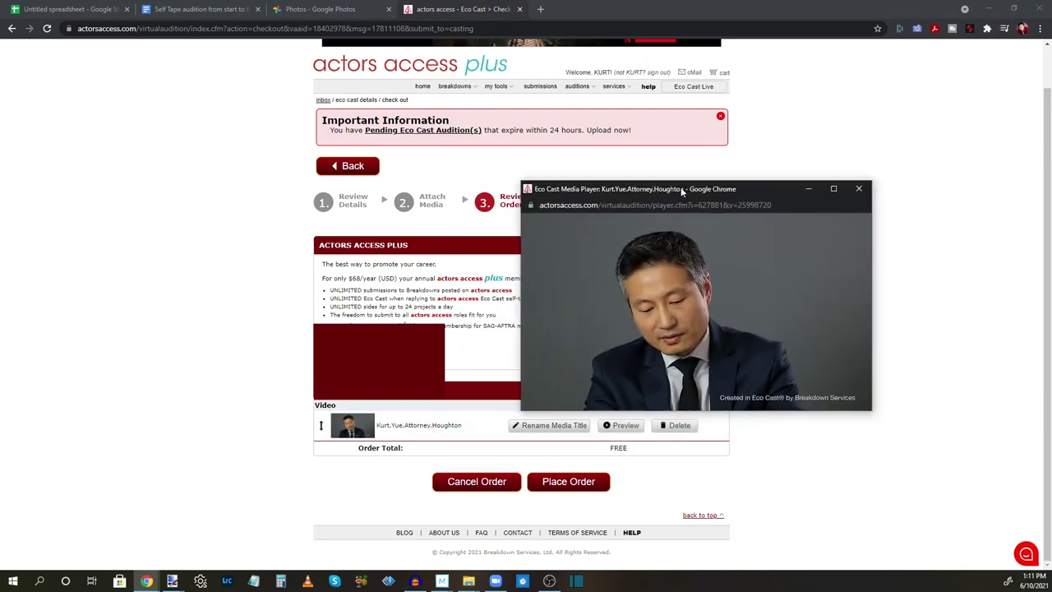
mouse_move(654, 246)
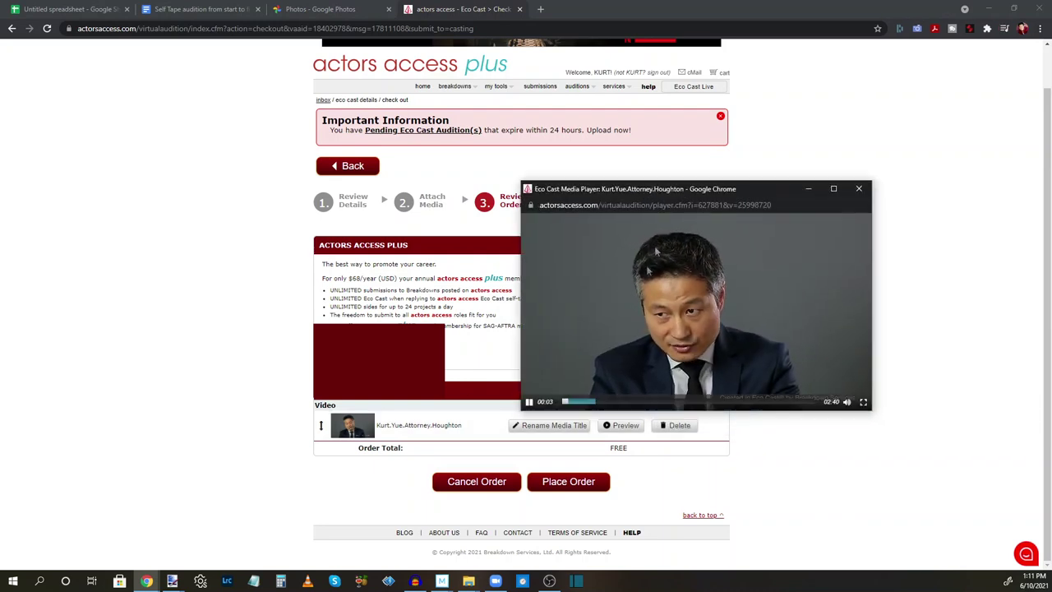
click(625, 402)
click(682, 402)
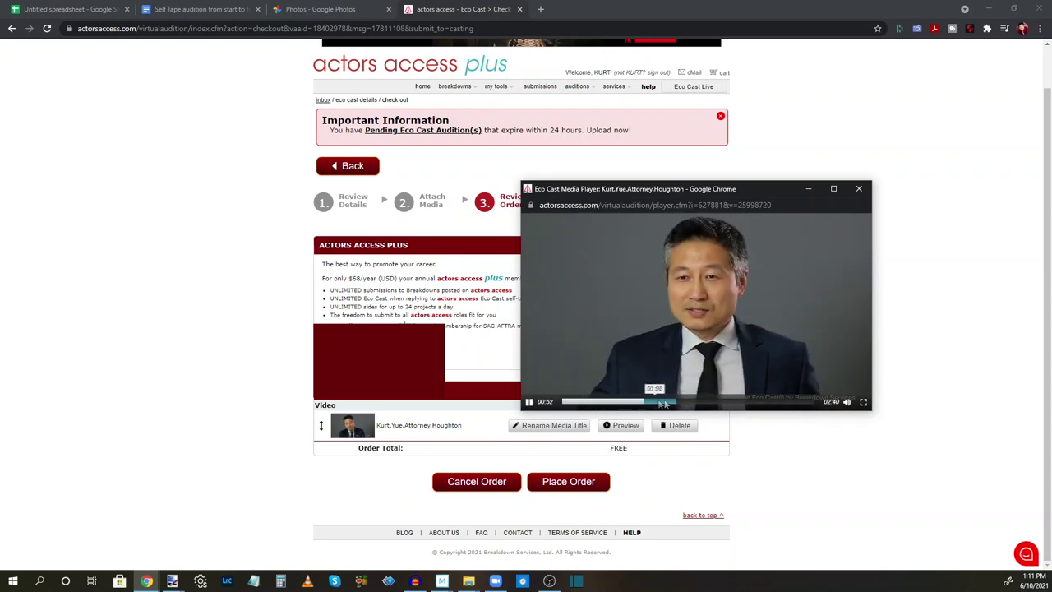
click(715, 402)
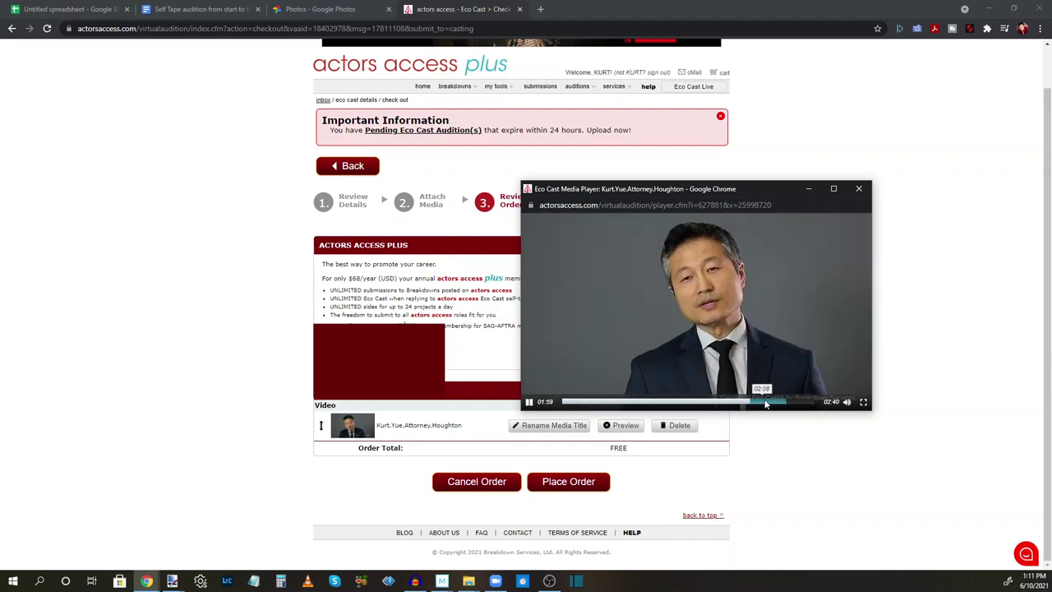
click(777, 401)
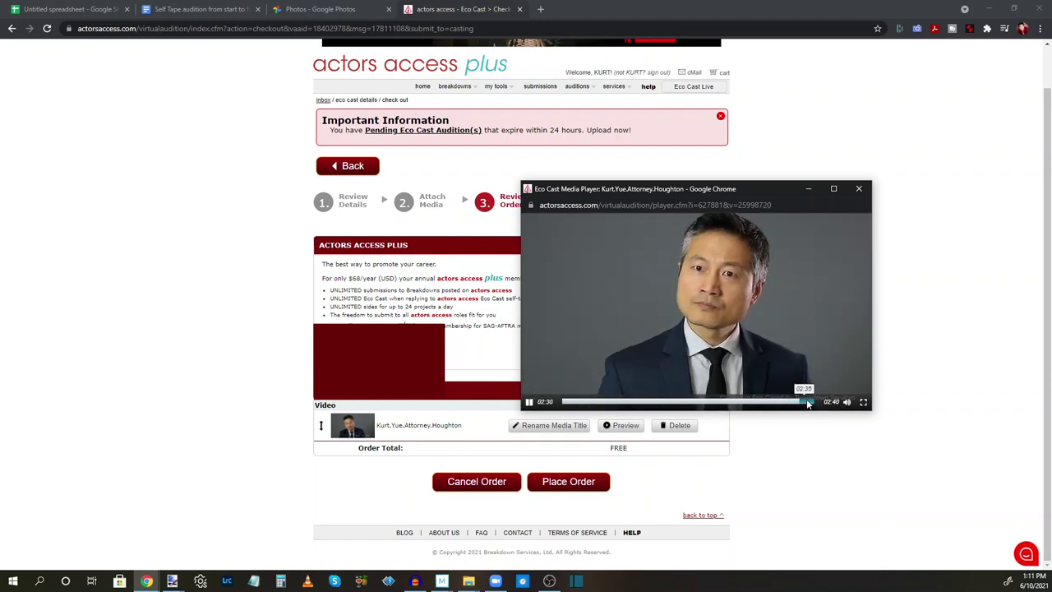
click(814, 402)
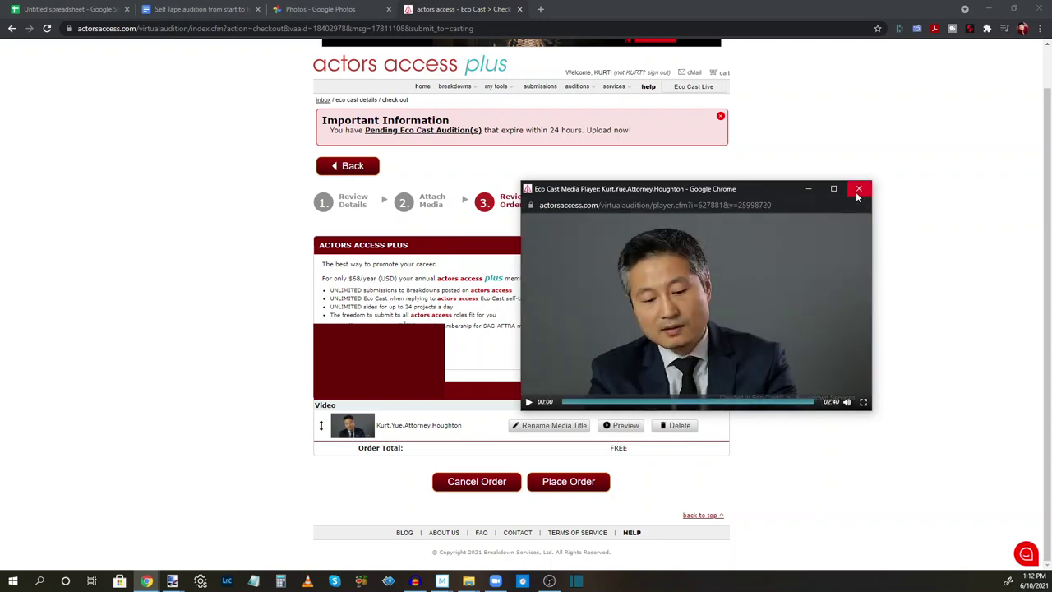
click(857, 192)
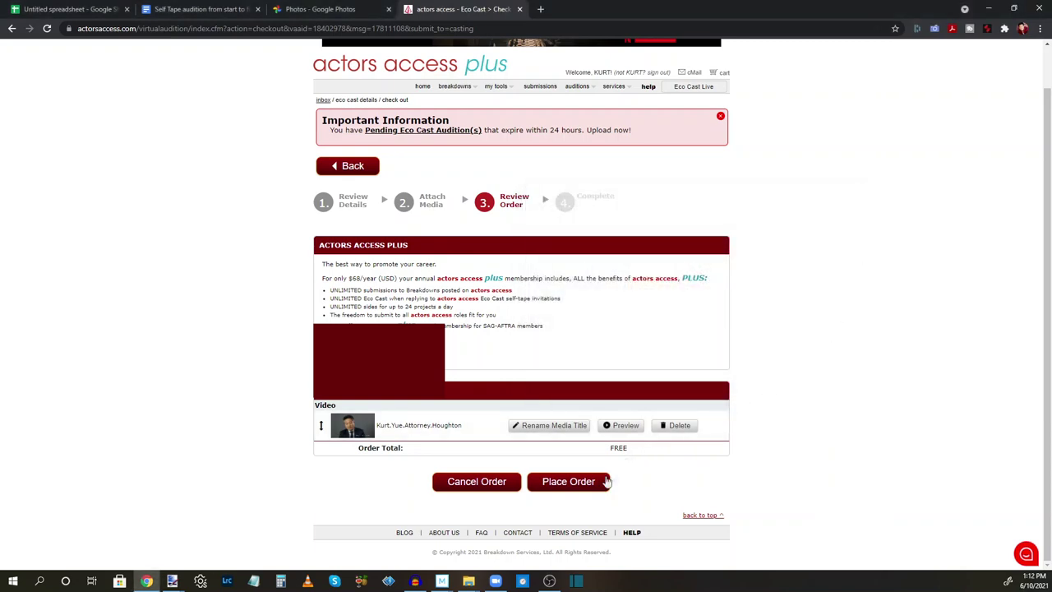
Place the Actors Access order so the casting director receives the audition media files
click(601, 484)
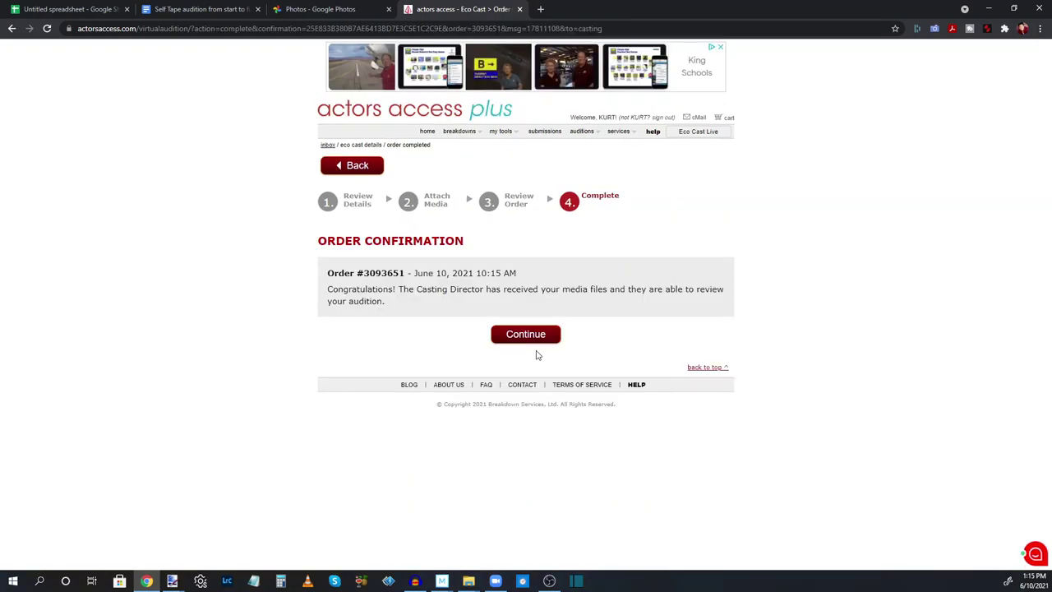